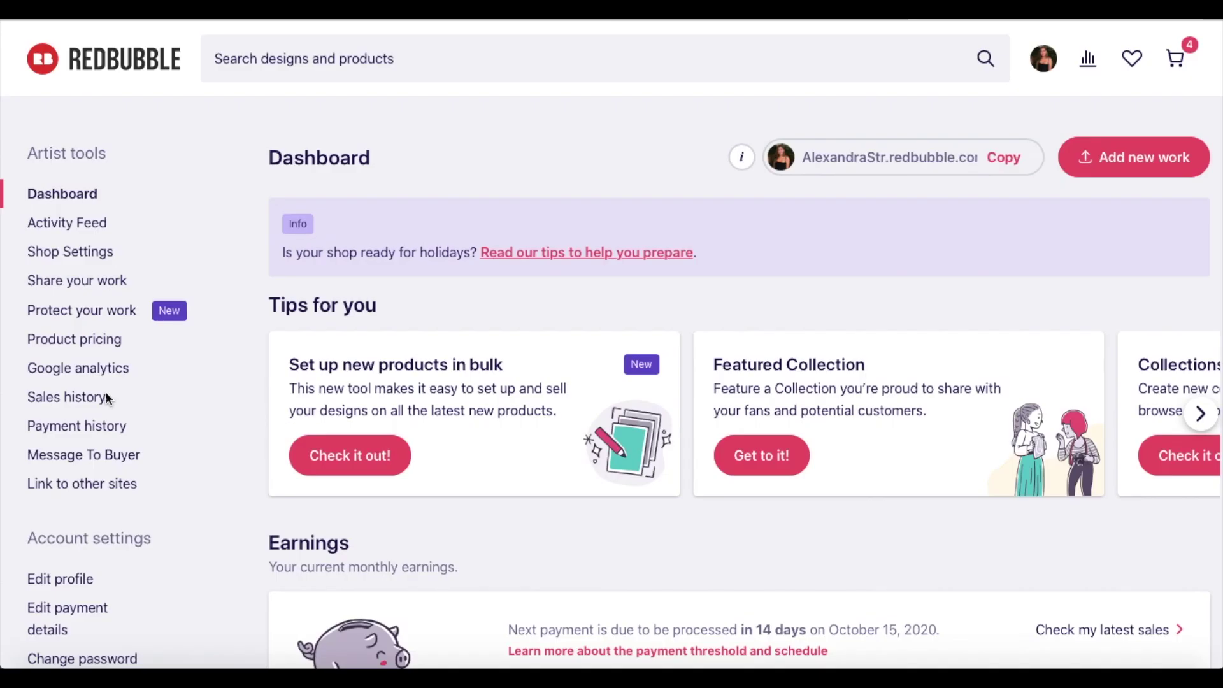
Open the shop's Google Analytics settings from the Redbubble Artist tools sidebar.
left_click(79, 368)
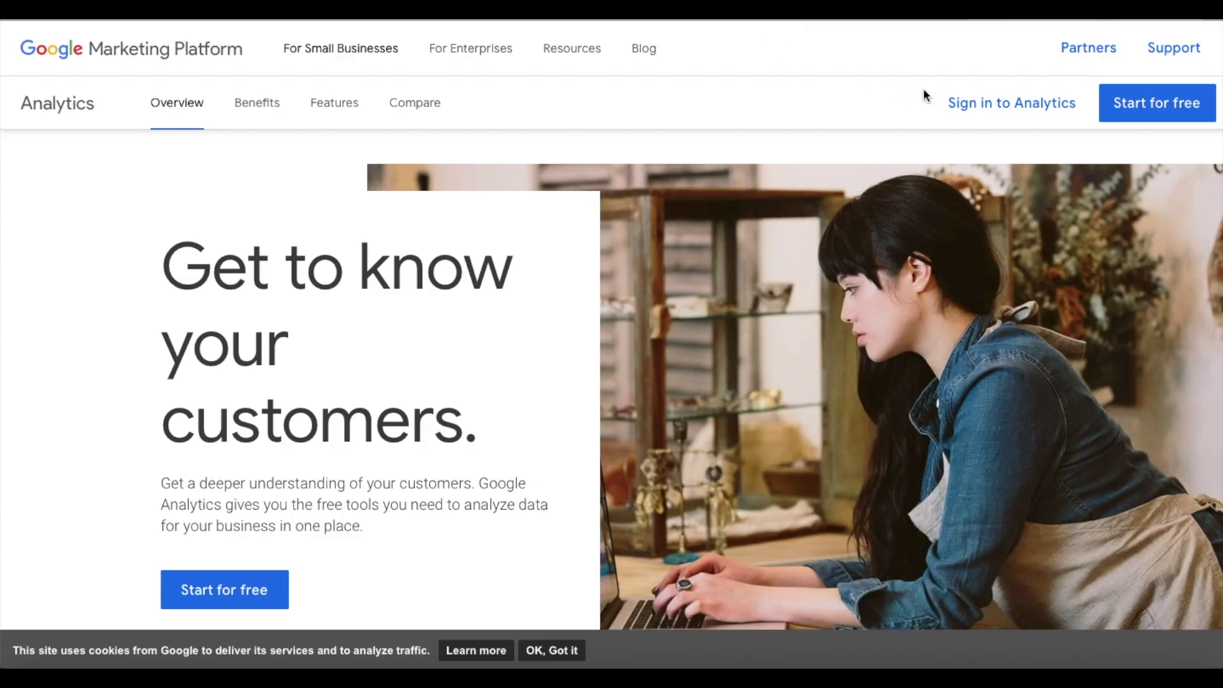
Sign in to Google Analytics and reach the Cookies and Caviar Home dashboard.
left_click(1022, 105)
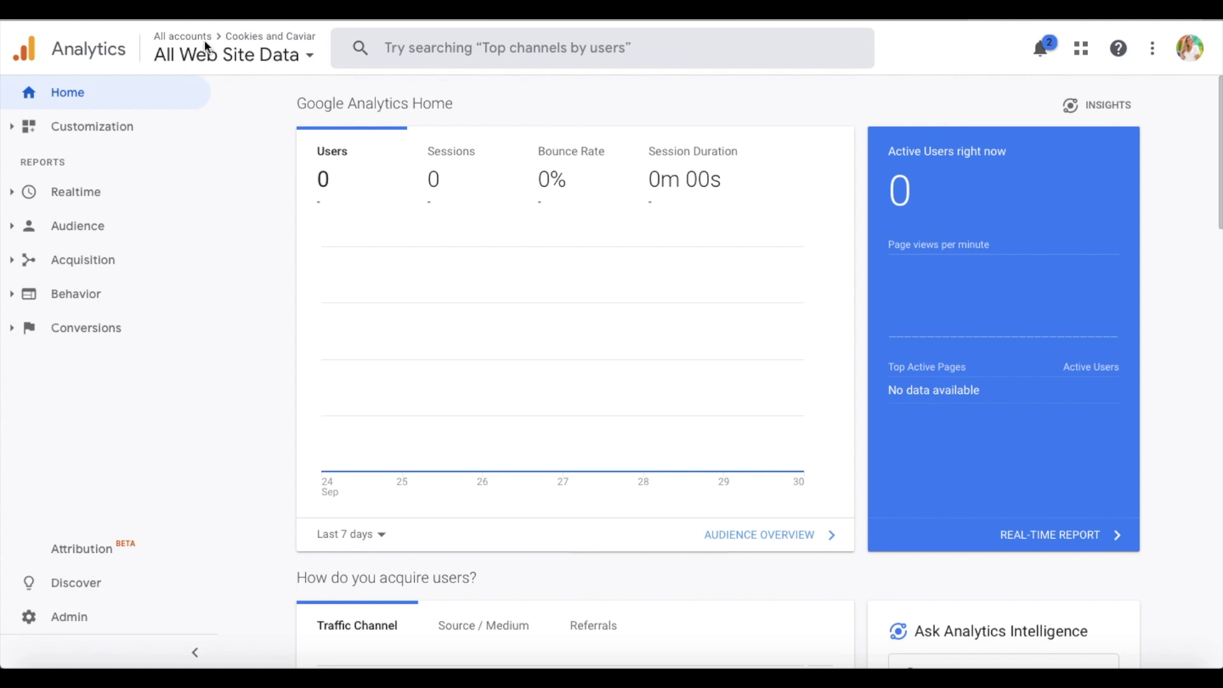
Review the existing accounts in the account picker, then dismiss it.
left_click(300, 55)
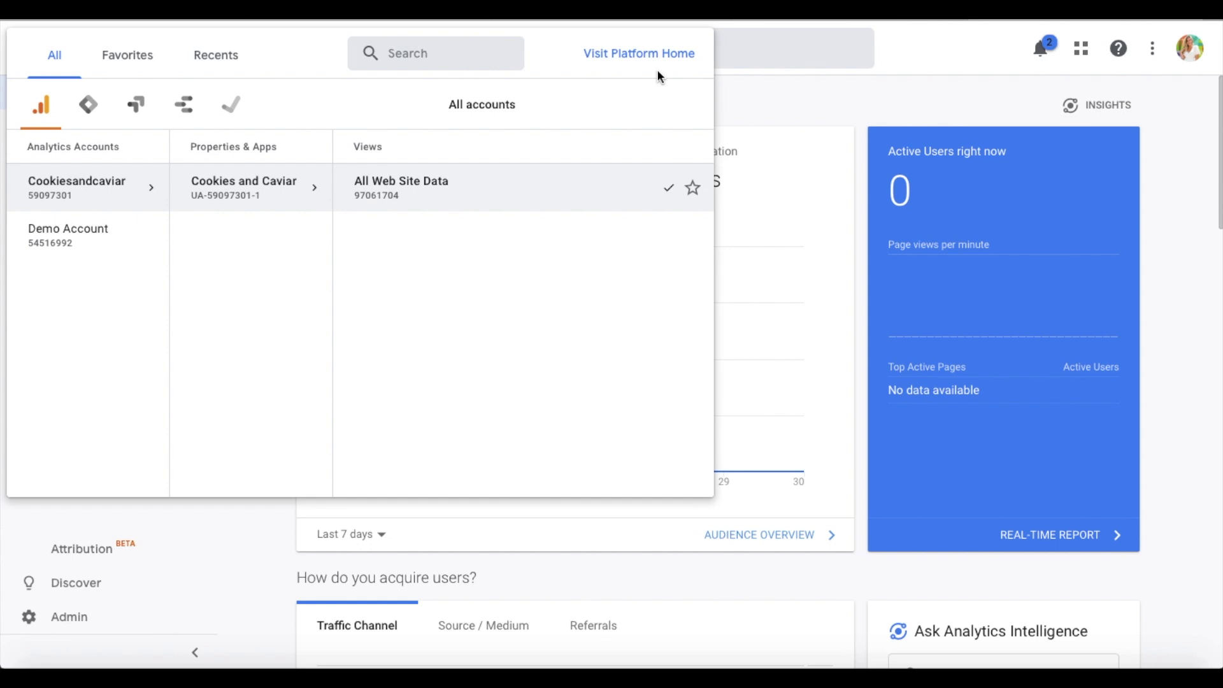
left_click(150, 579)
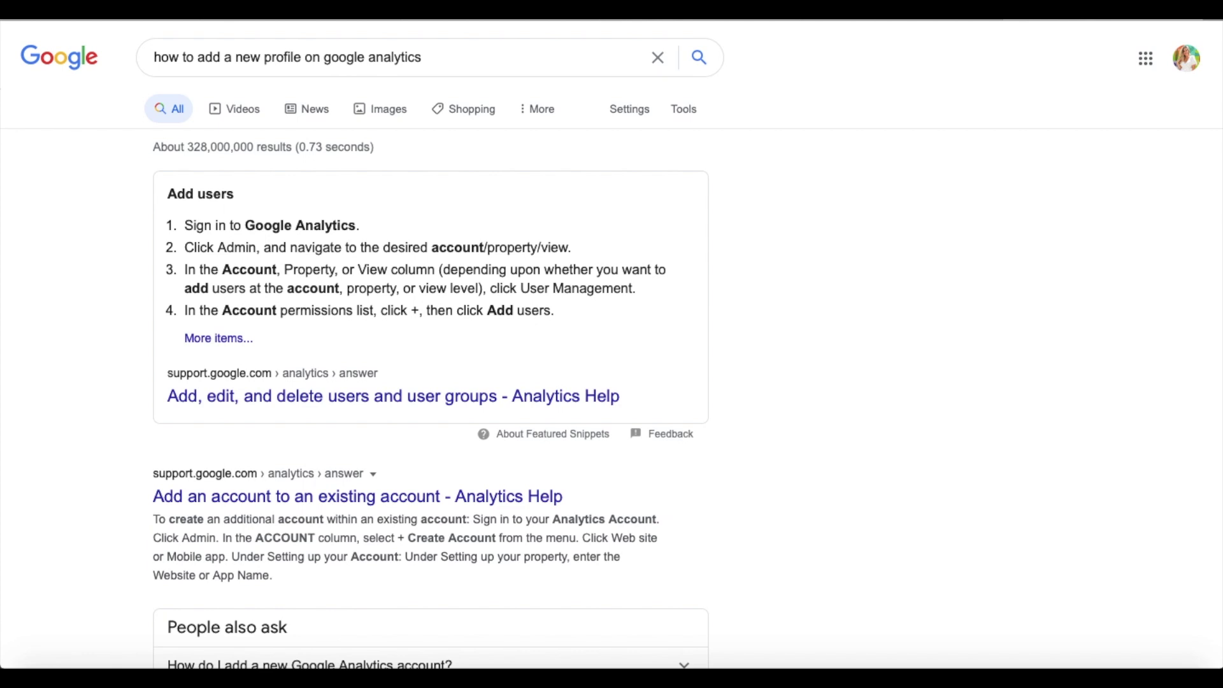
Read the 'Add an account to an existing account' Help article's setup steps.
left_click(499, 491)
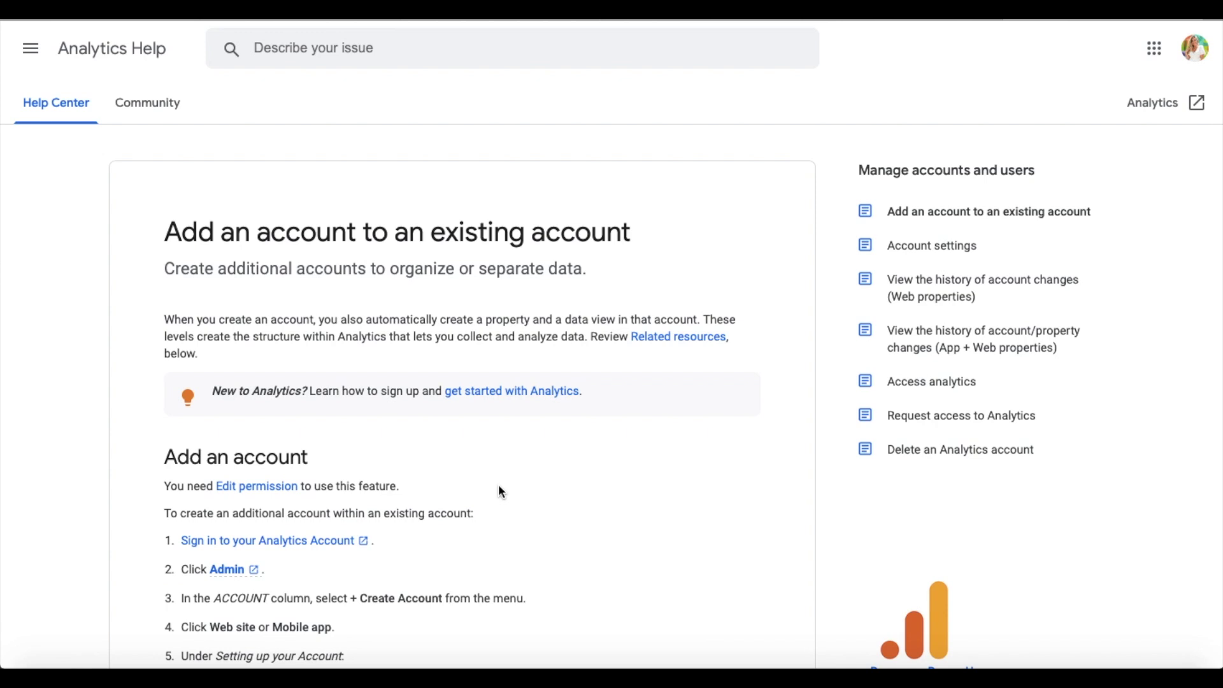
scroll(501, 491, "down", 2)
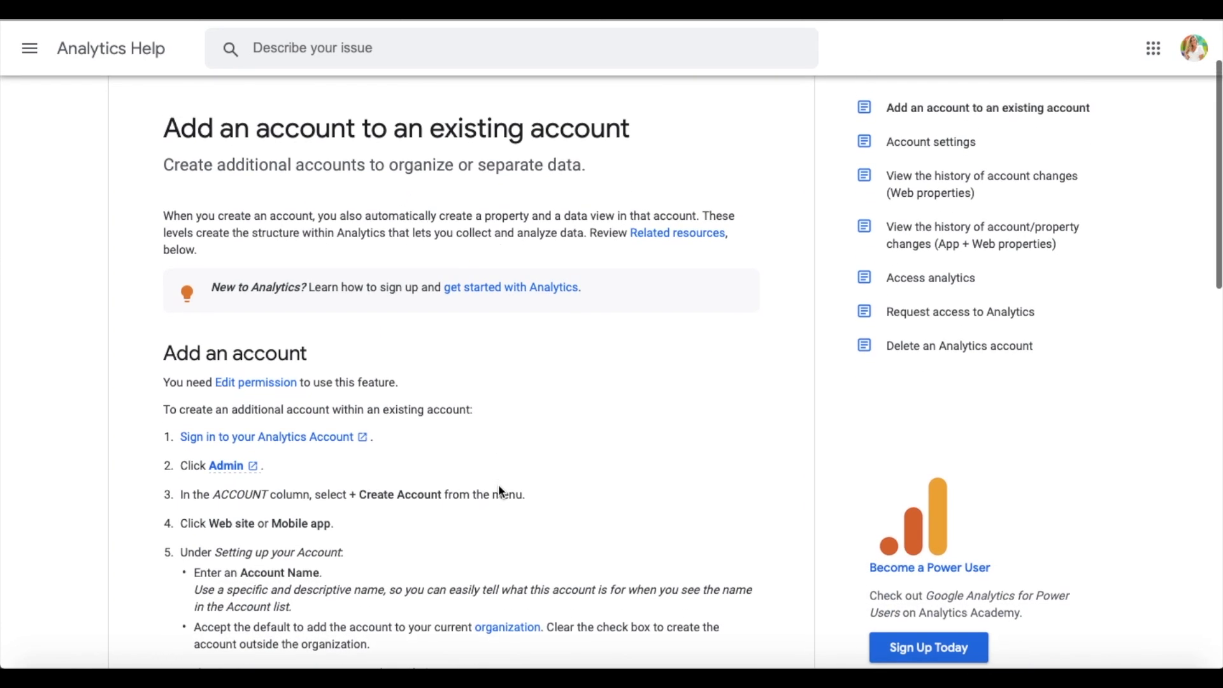
scroll(502, 491, "down", 1)
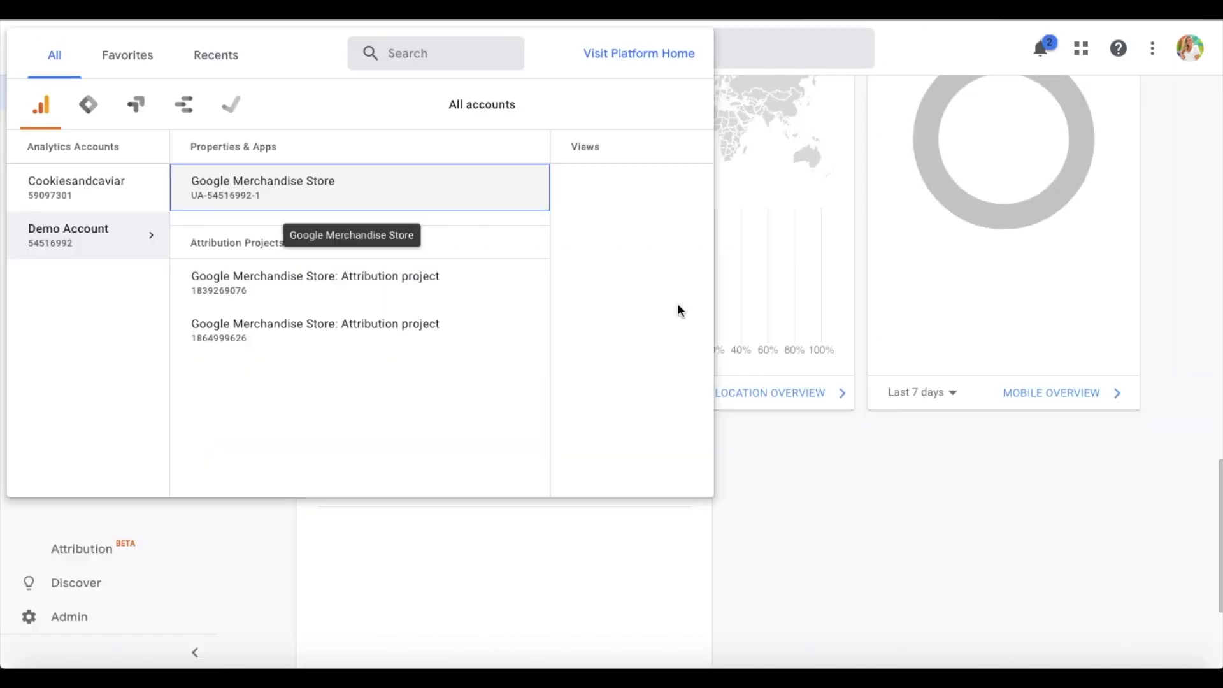
left_click(599, 522)
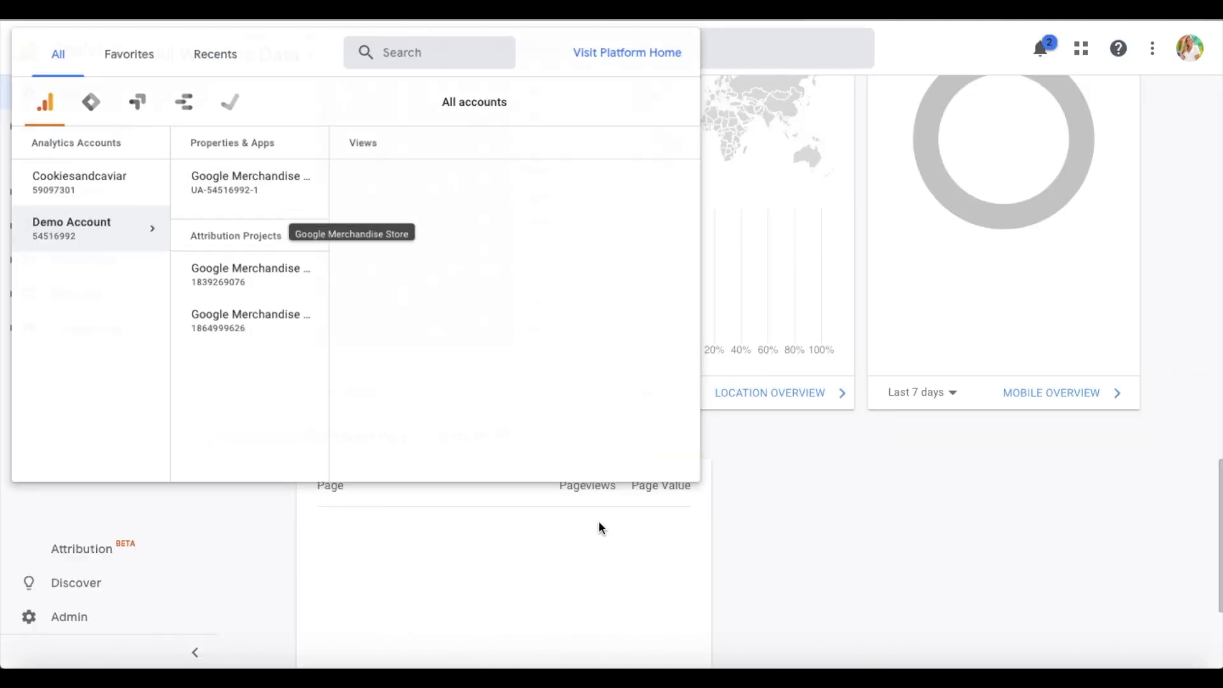
Start a new Analytics account named 'Redbubble Web' from Admin.
left_click(140, 614)
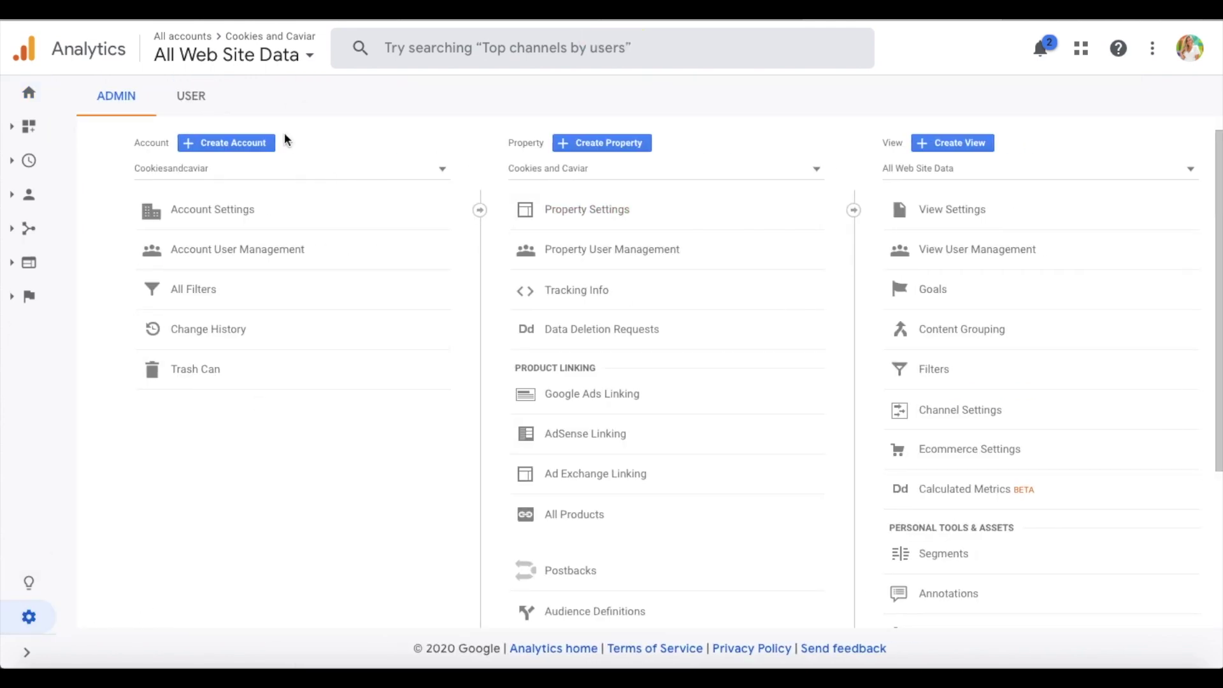
left_click(261, 142)
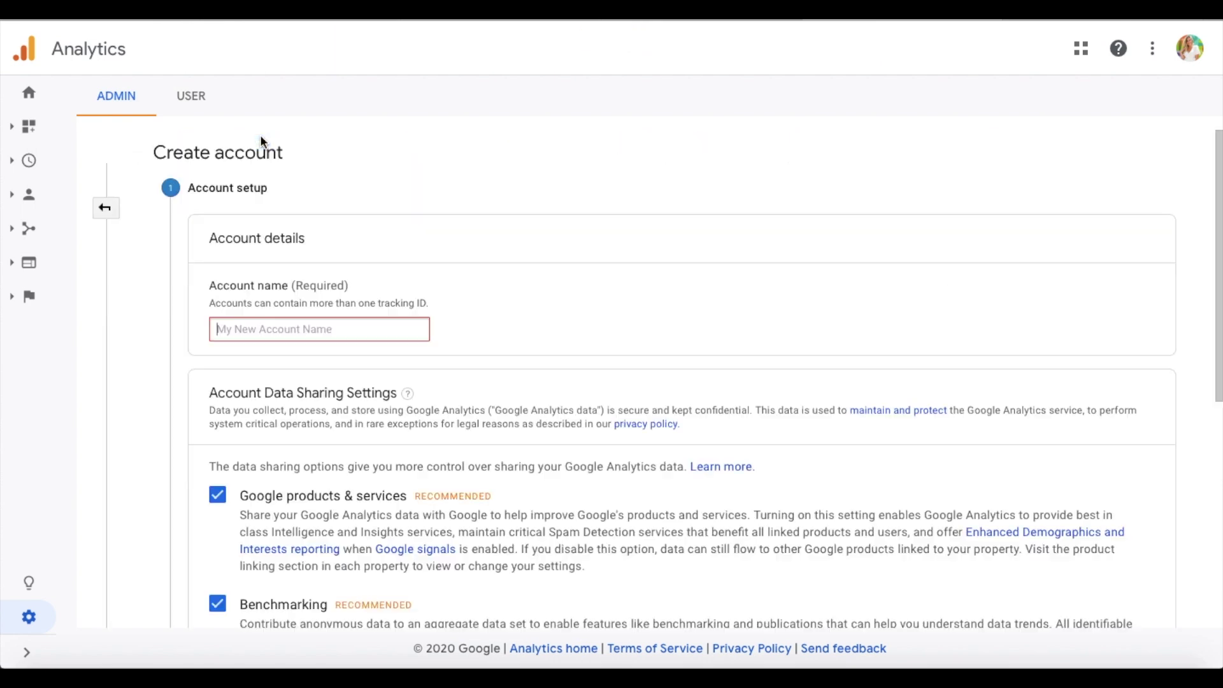
type("Redb")
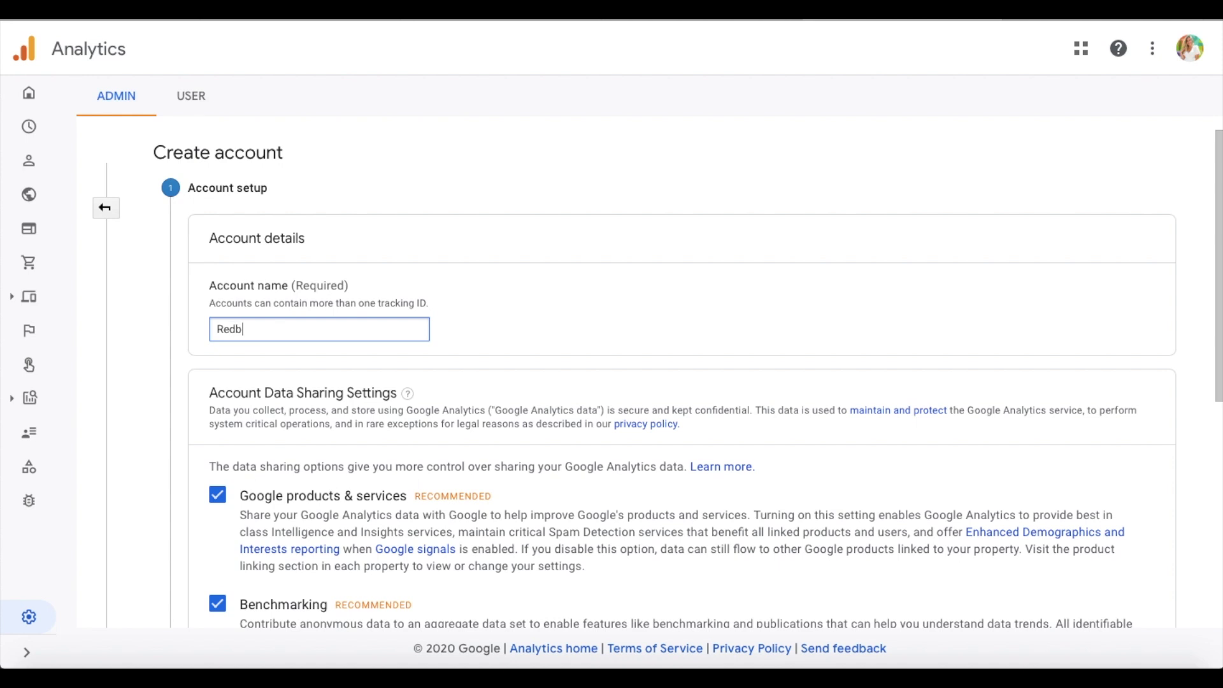
type("ubble Web")
Keep the default data sharing settings and continue to the Web measurement choice.
scroll(445, 329, "down", 1)
scroll(445, 329, "down", 4)
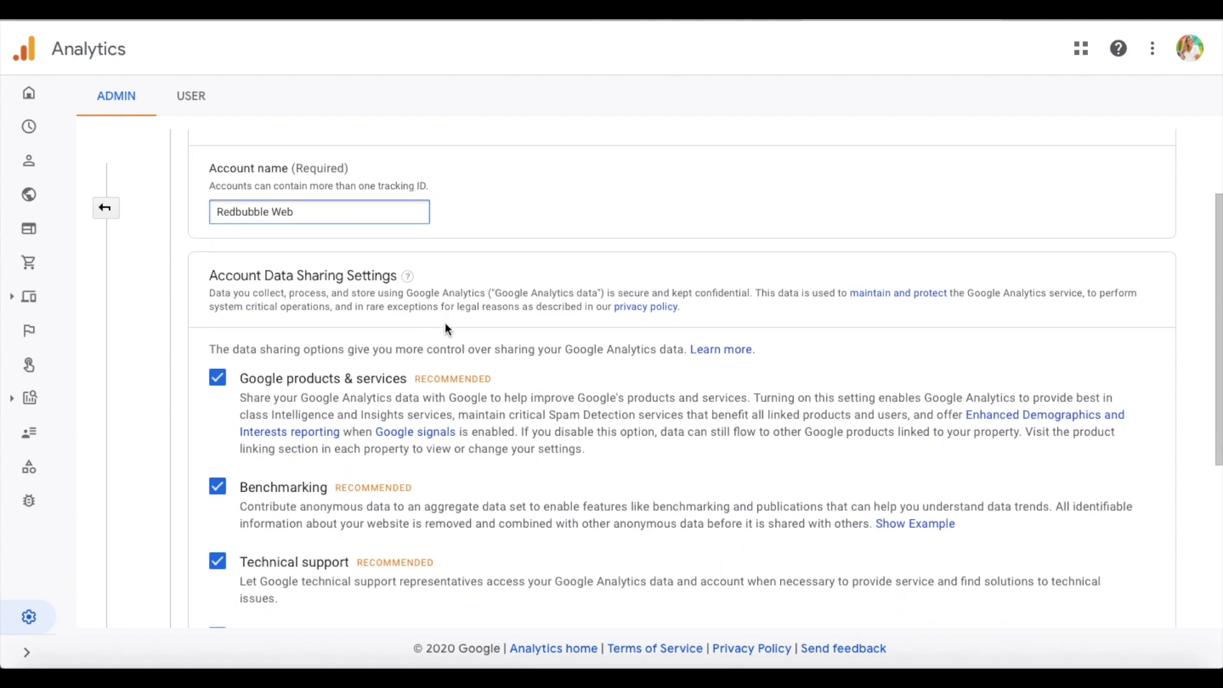
scroll(446, 324, "down", 2)
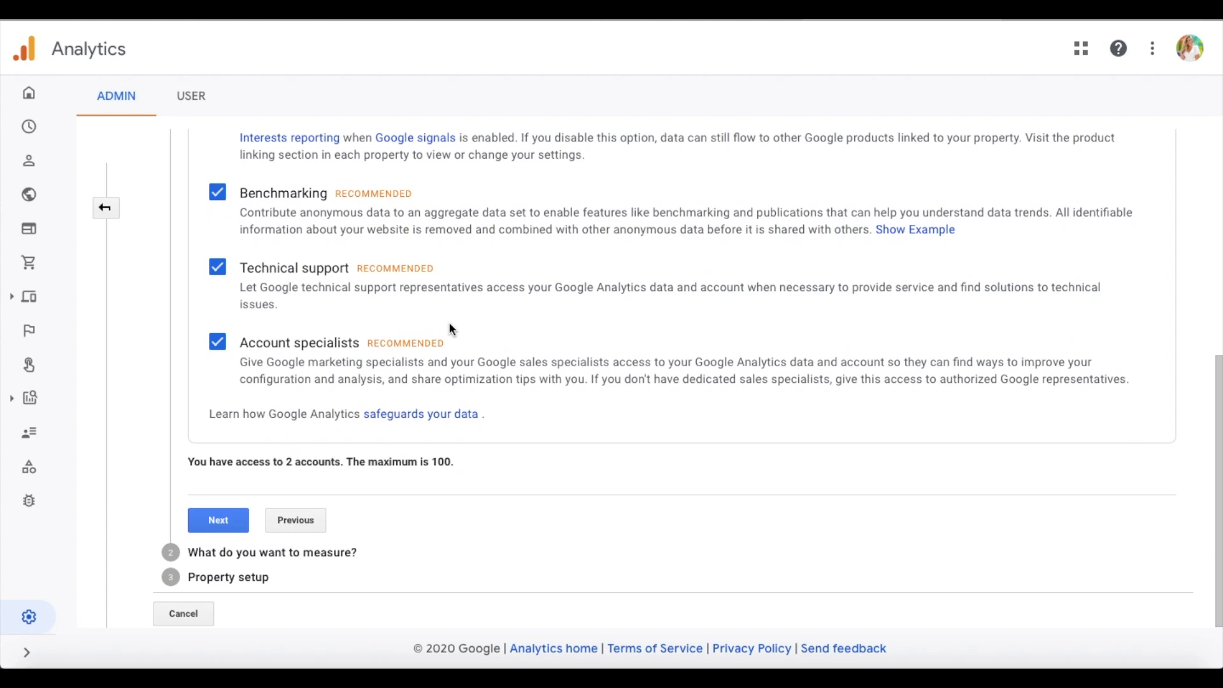
left_click(218, 522)
scroll(231, 523, "down", 4)
scroll(232, 524, "up", 4)
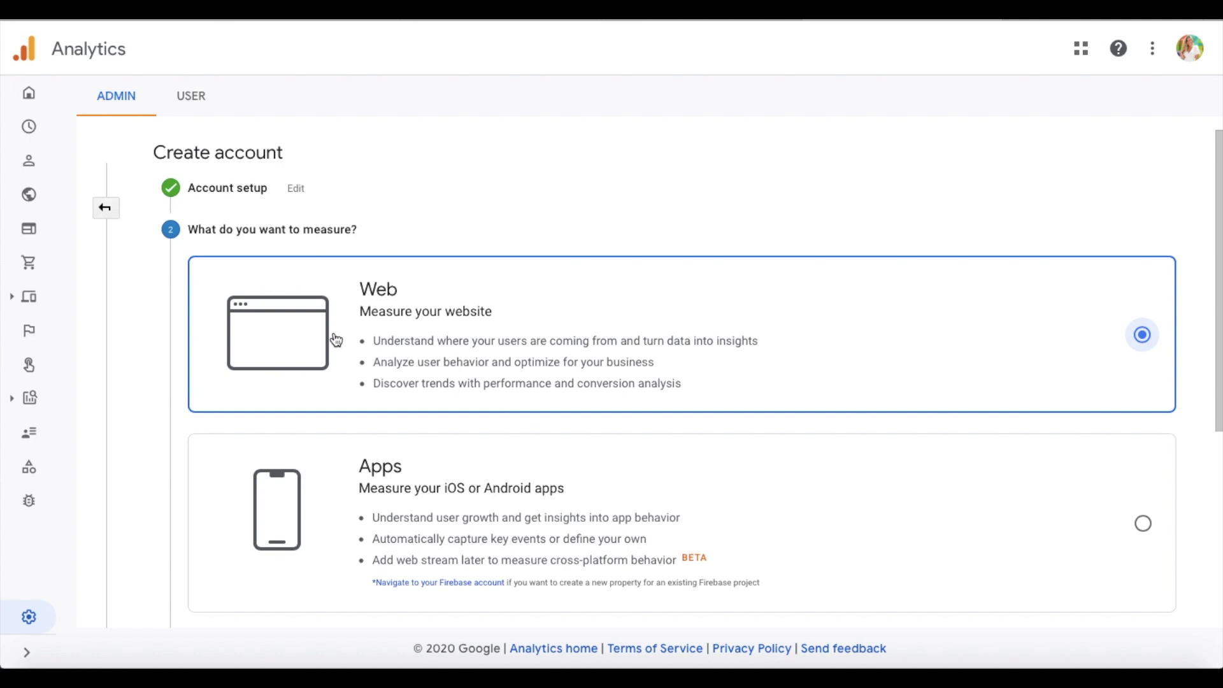
scroll(320, 344, "down", 5)
left_click(219, 546)
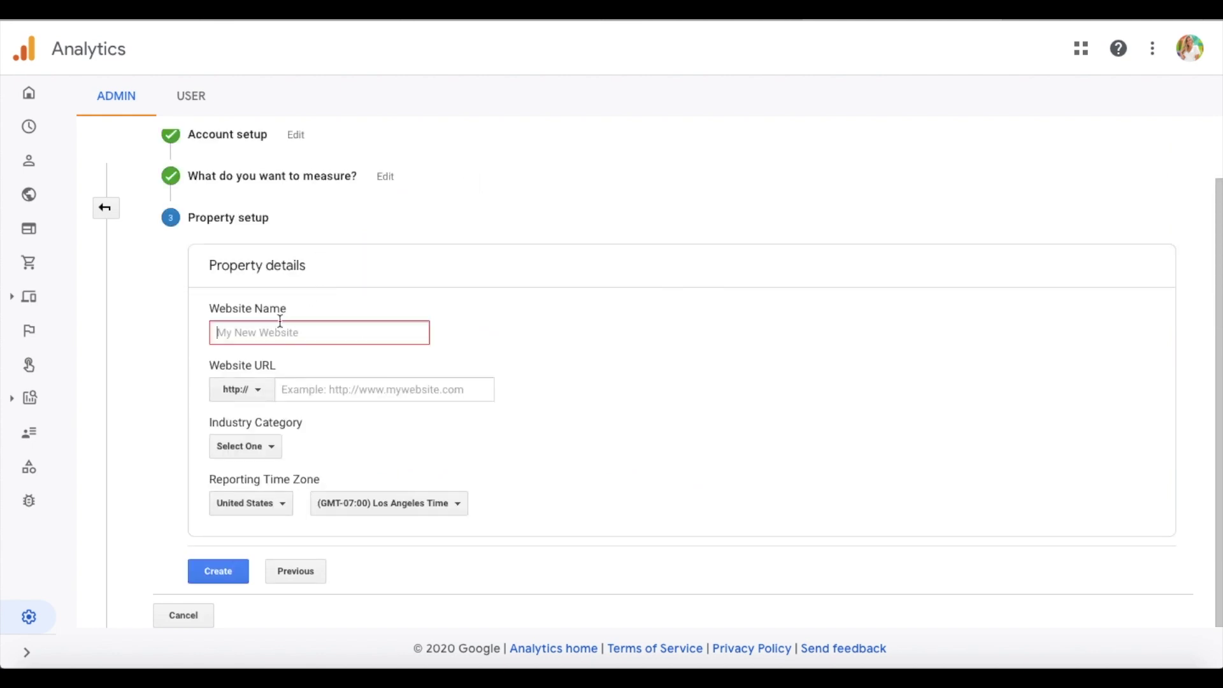
type("Rebubbe")
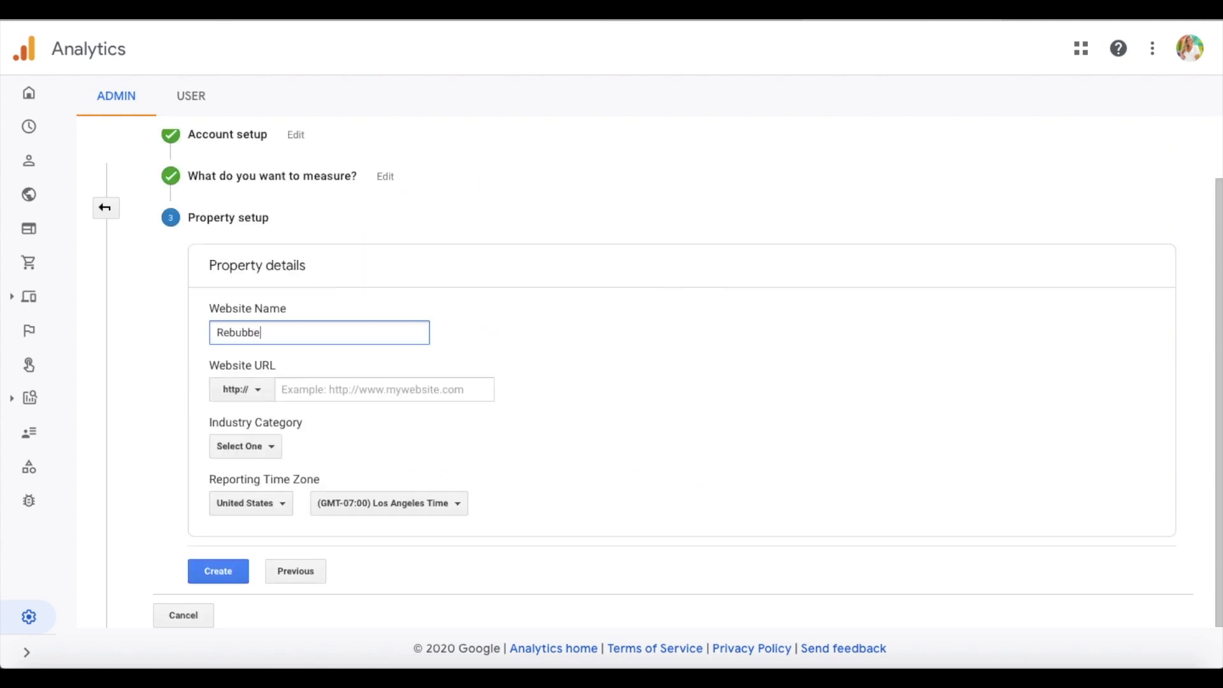
key("BackSpace")
type("le")
left_click(231, 332)
type("d")
left_click(458, 390)
type("https://www.redbubble.com")
left_click(488, 422)
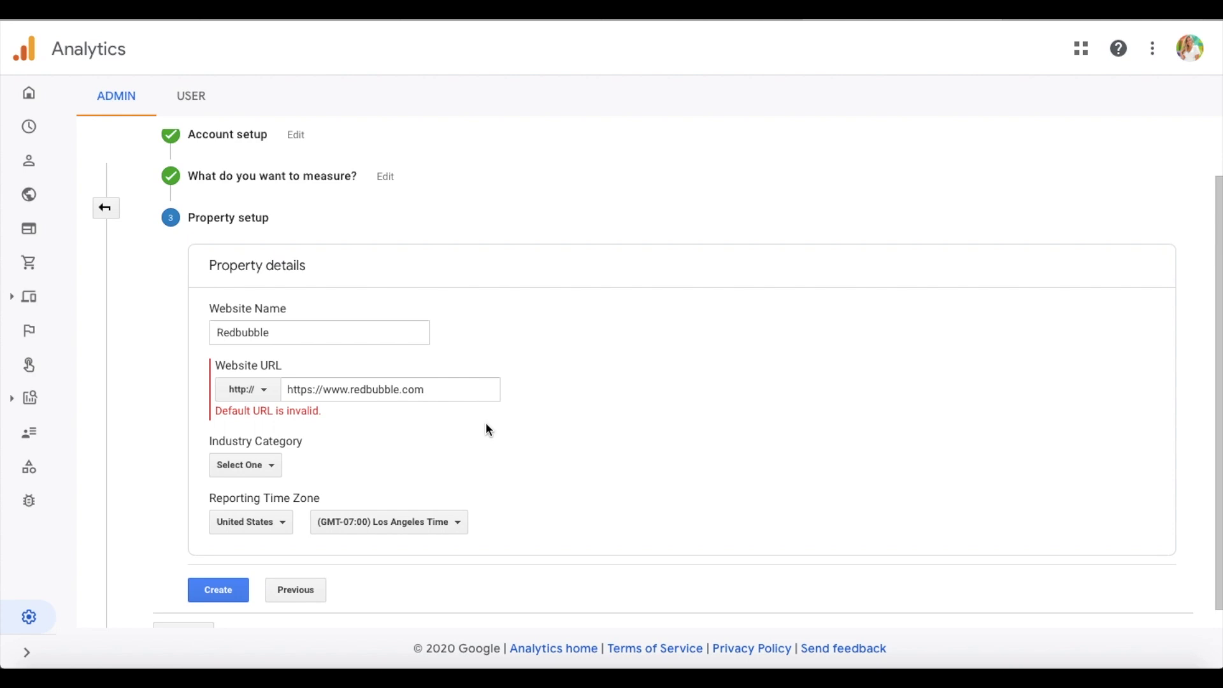
Set industry category to Other, keep United States, and create the property.
left_click(279, 451)
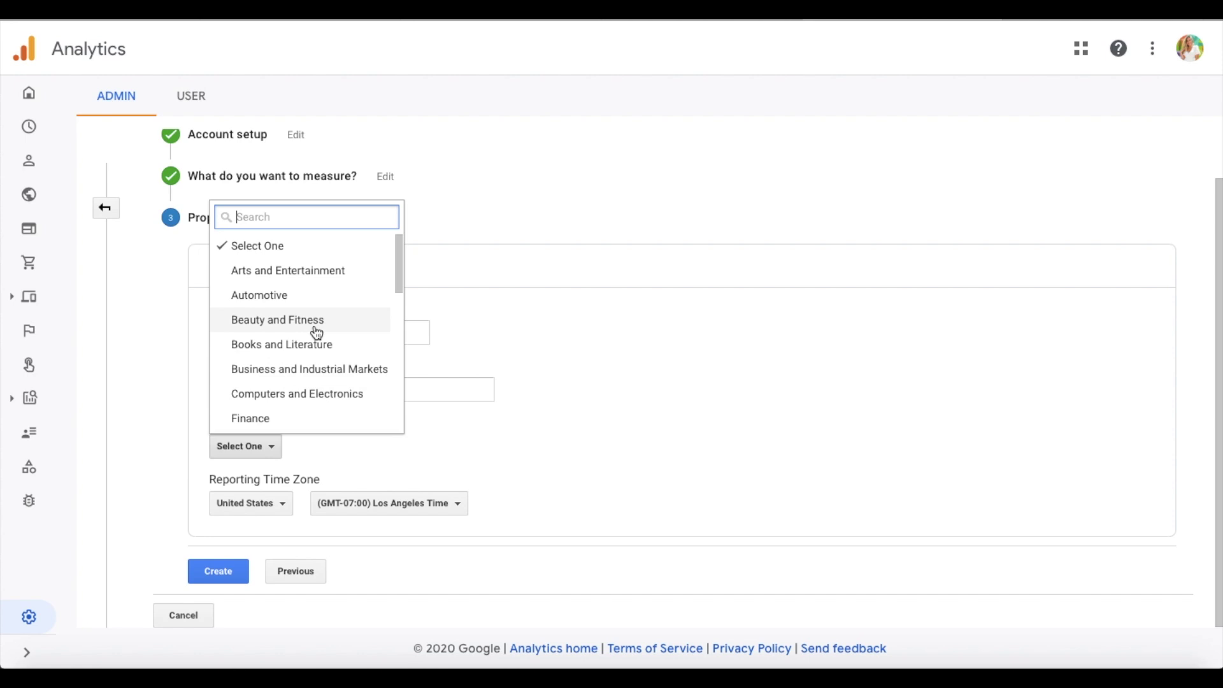
scroll(317, 328, "down", 6)
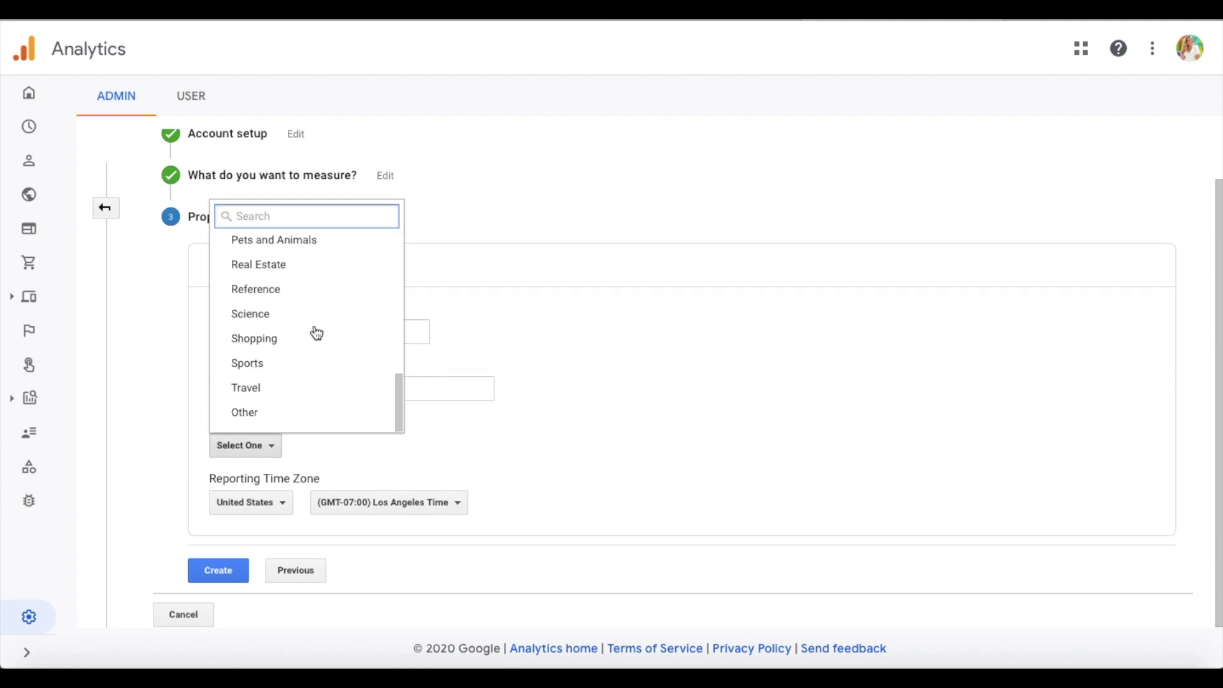
left_click(290, 412)
left_click(262, 502)
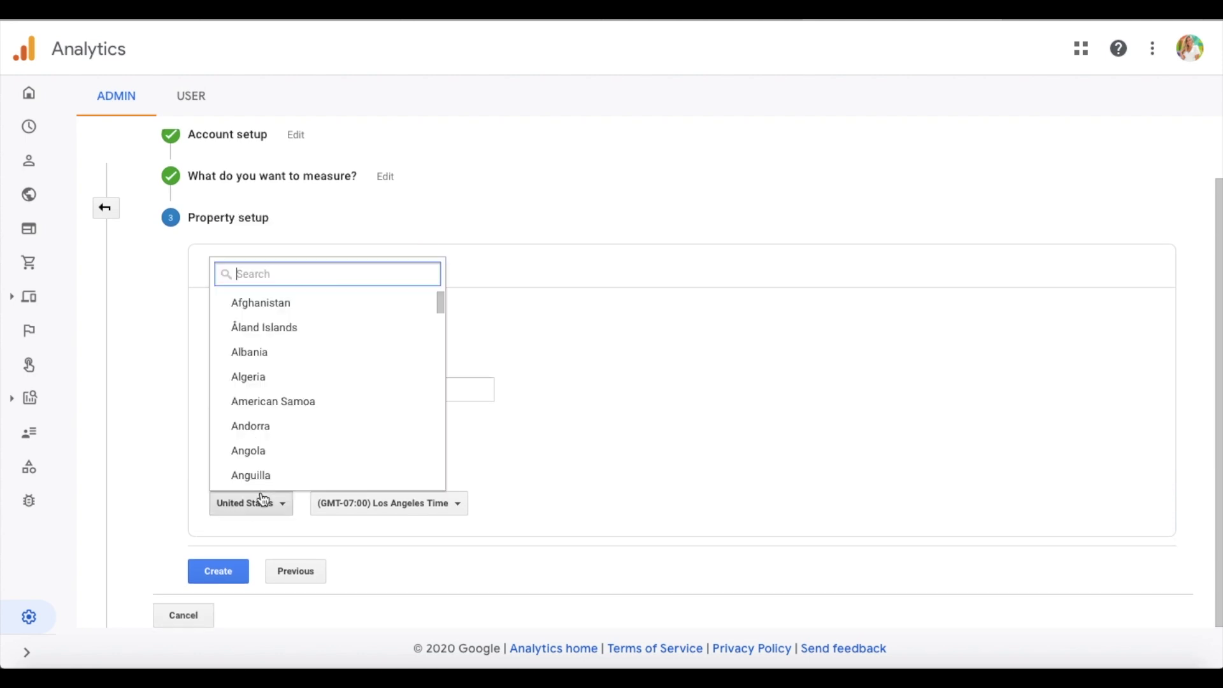
type("c")
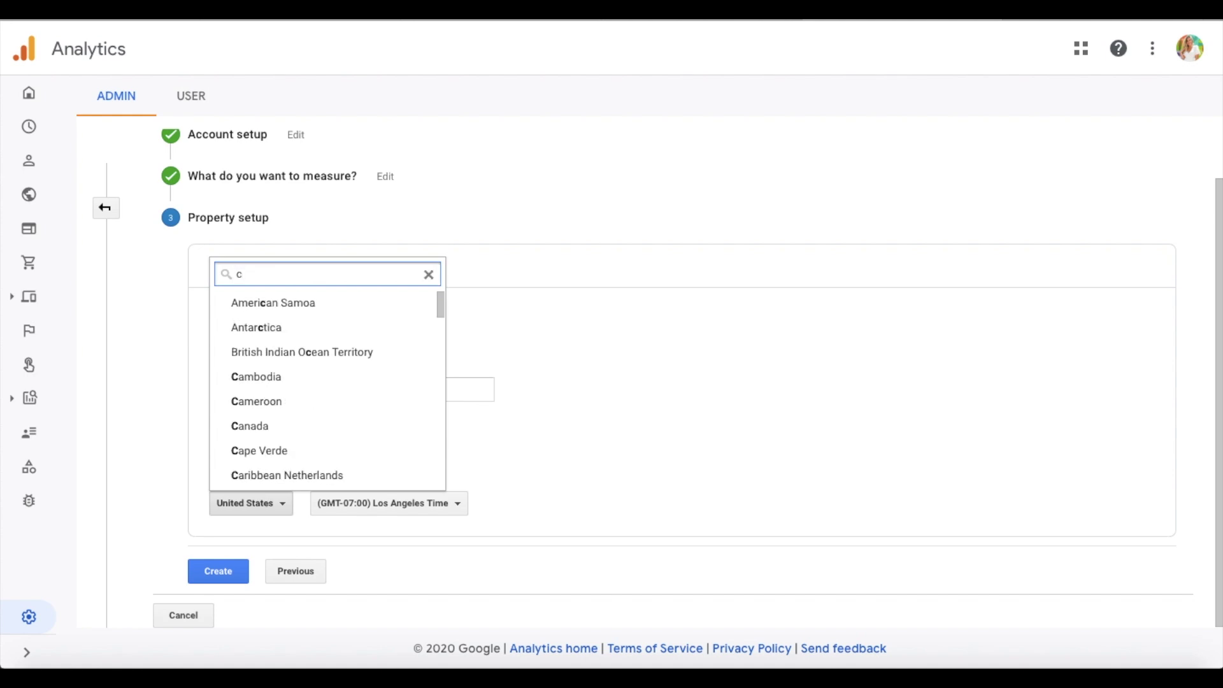
left_click(552, 508)
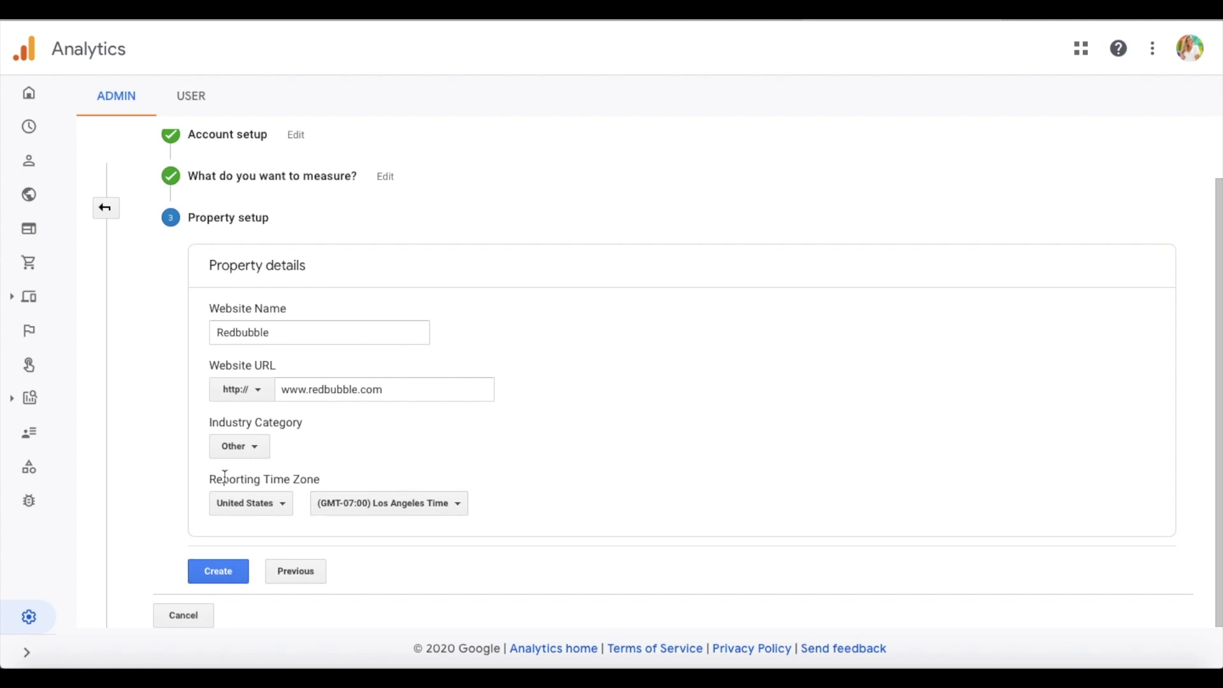
left_click(223, 512)
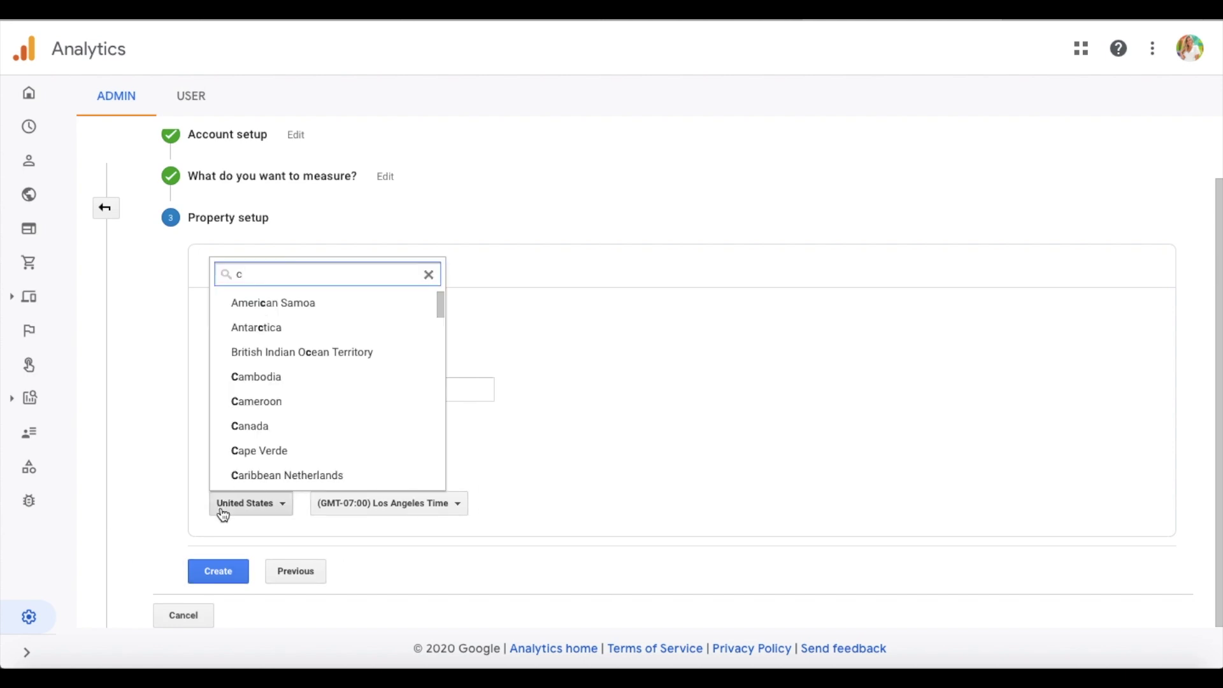
left_click(262, 533)
left_click(223, 573)
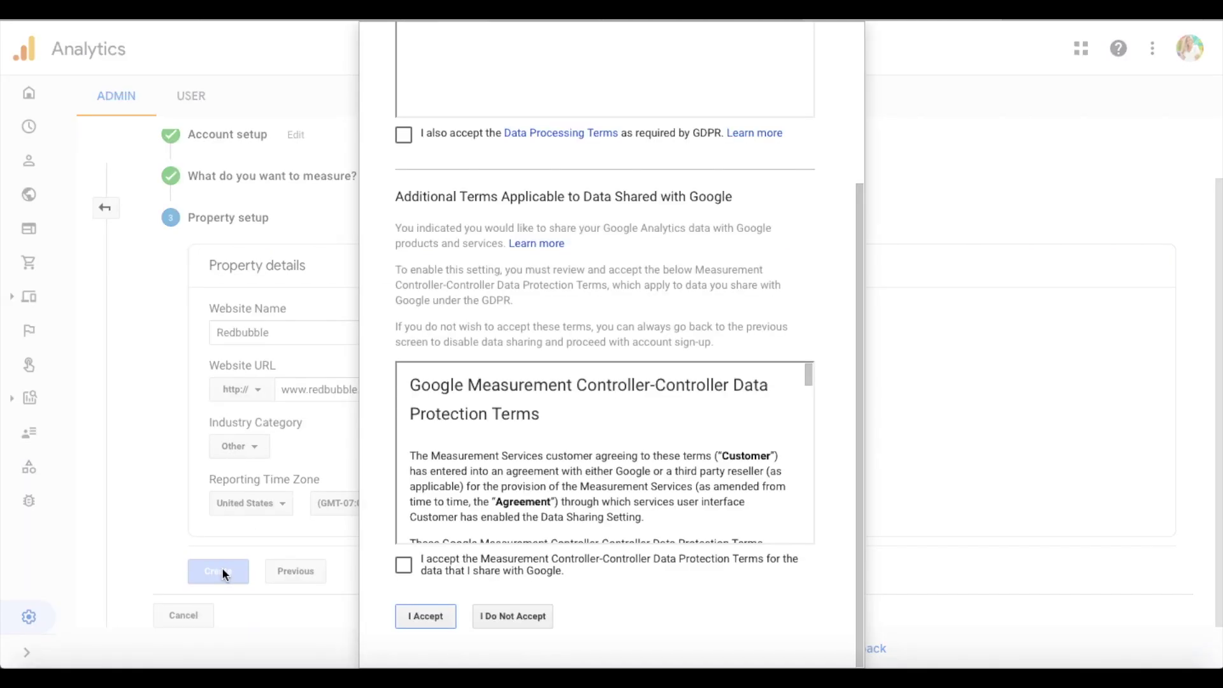
left_click(404, 135)
left_click(404, 566)
left_click(421, 614)
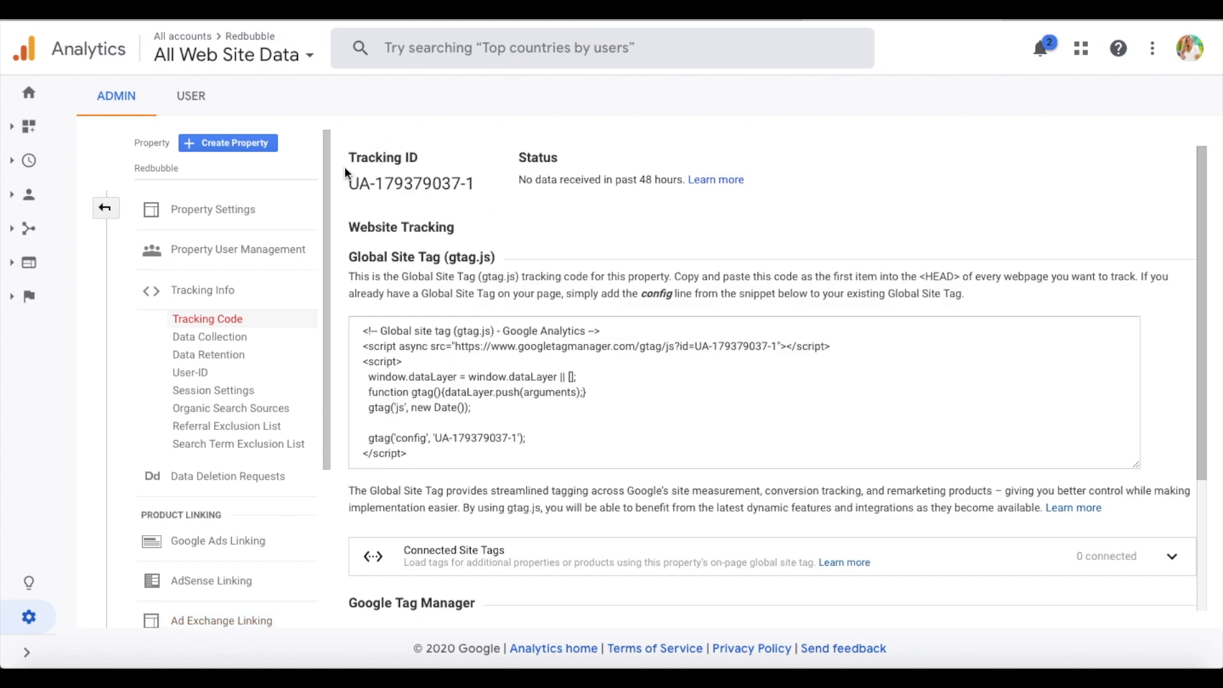
left_click_drag(495, 184, 349, 179)
key("ctrl+c")
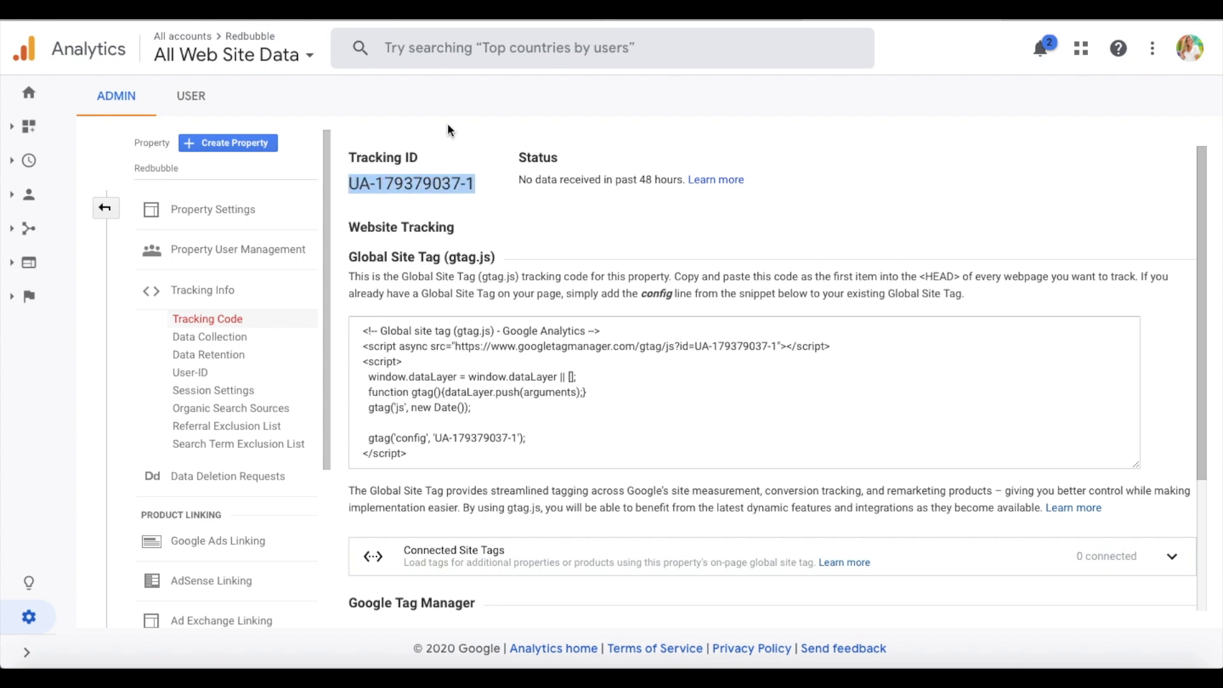
left_click(742, 18)
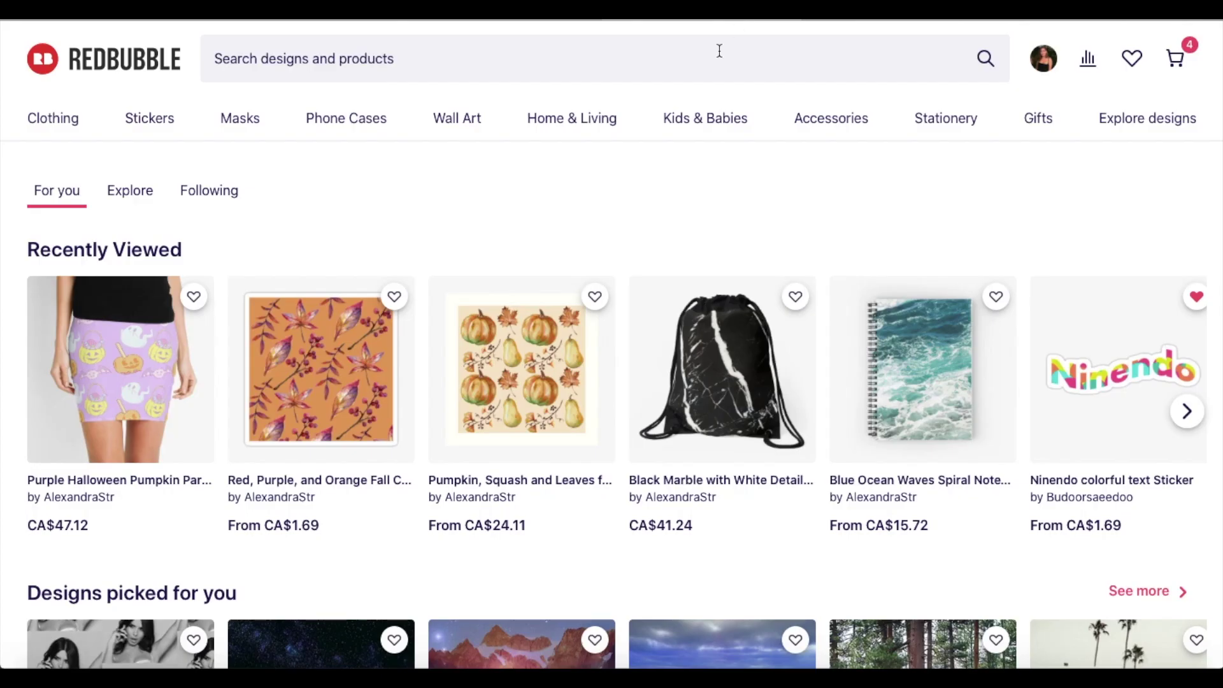
mouse_move(1035, 59)
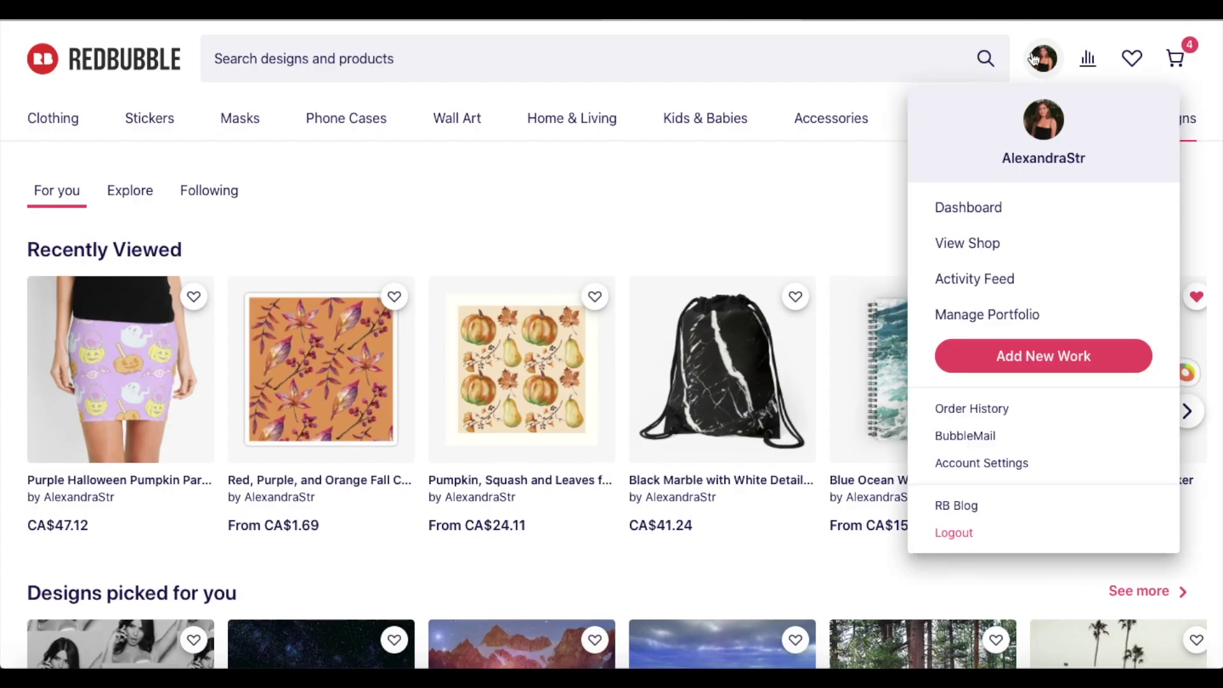
left_click(961, 212)
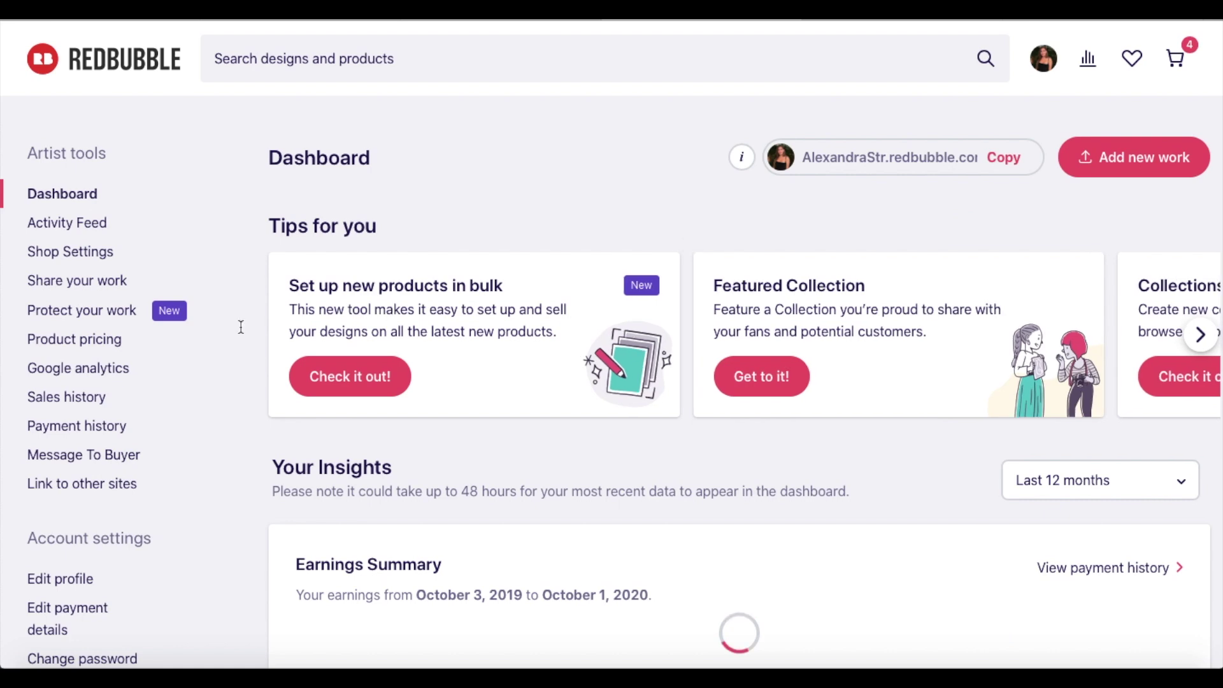
left_click(95, 369)
left_click(584, 567)
key("ctrl+v")
scroll(591, 605, "down", 1)
scroll(592, 606, "down", 2)
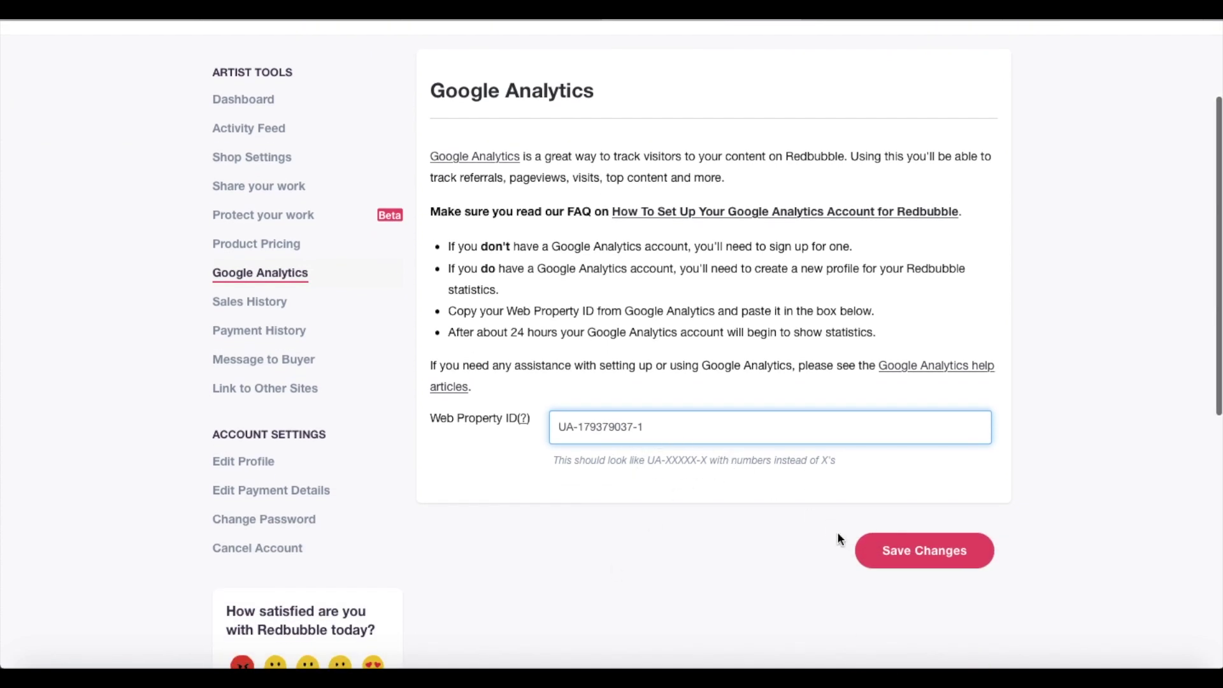
left_click(911, 553)
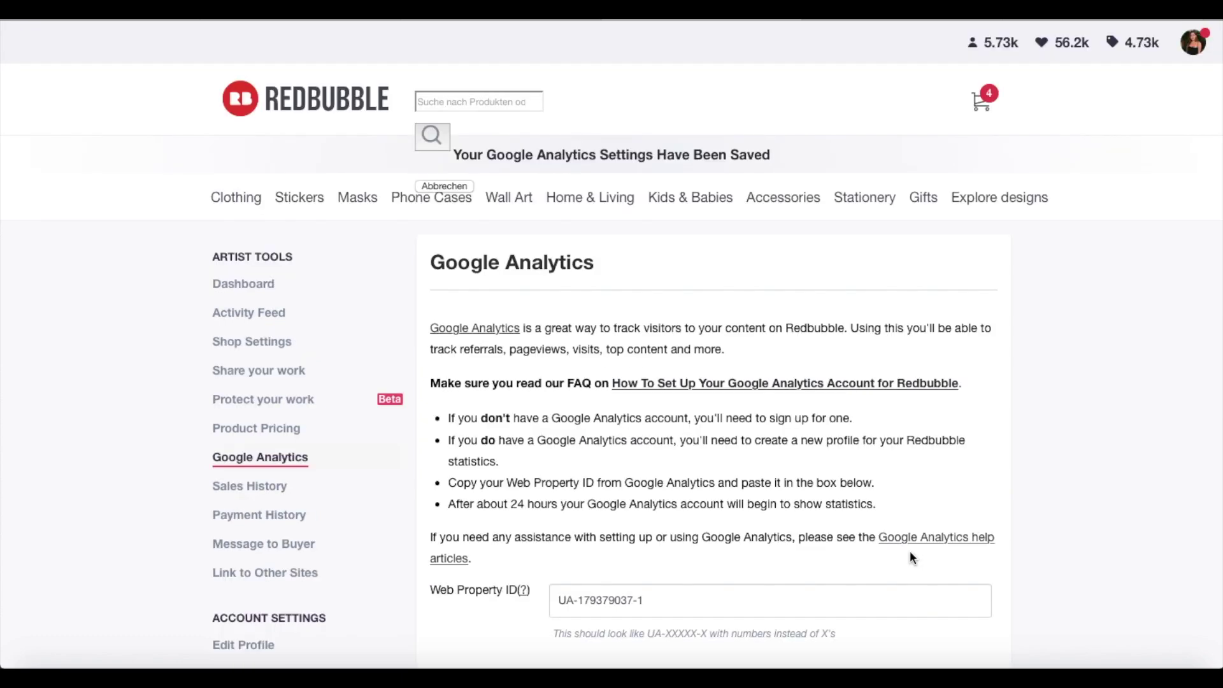
scroll(910, 555, "down", 2)
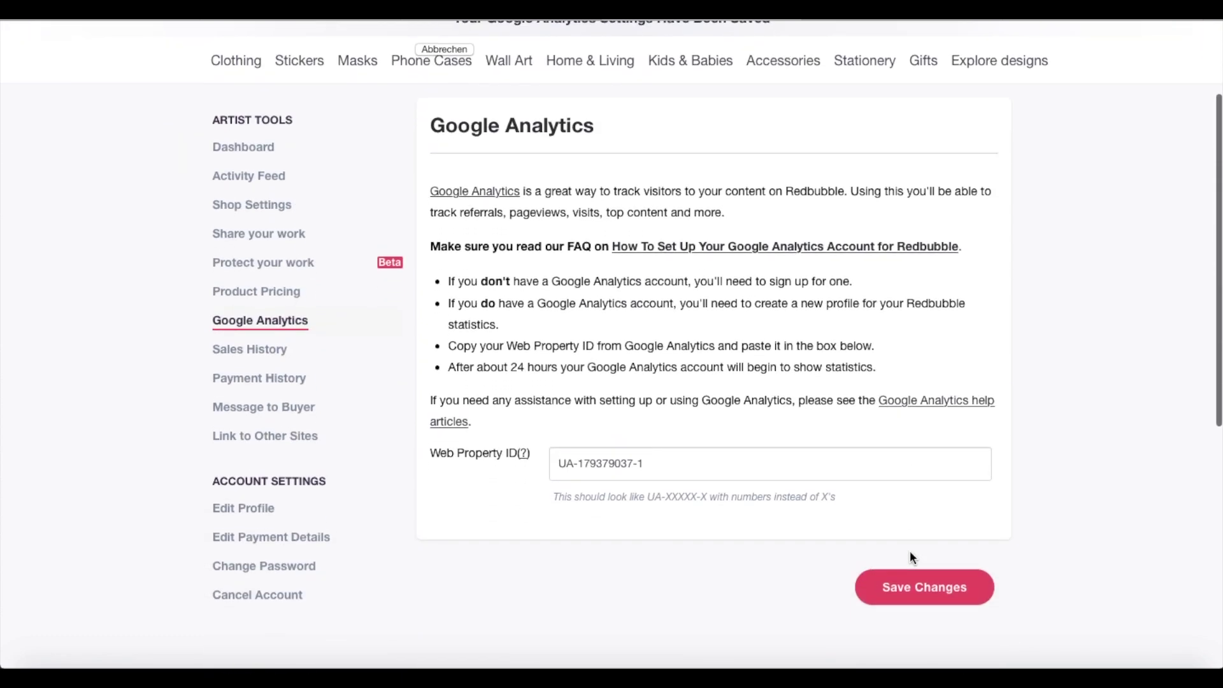
scroll(909, 558, "up", 2)
scroll(910, 557, "down", 1)
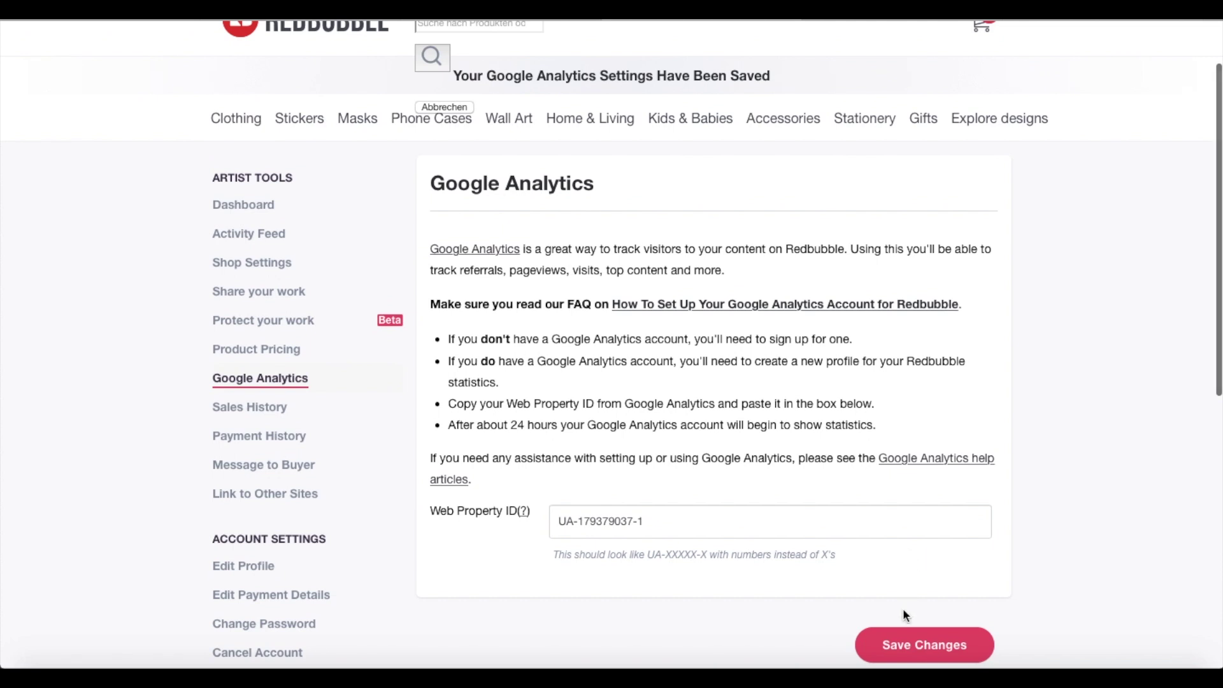
scroll(906, 613, "down", 1)
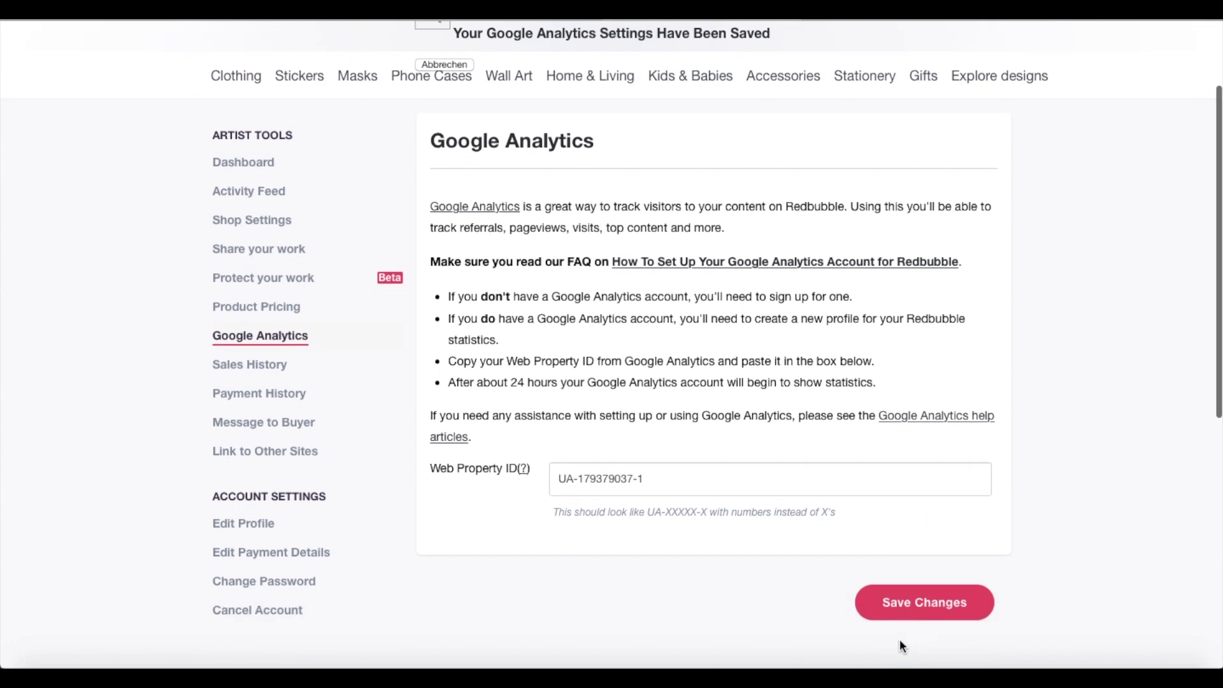
scroll(923, 613, "up", 2)
scroll(923, 614, "down", 2)
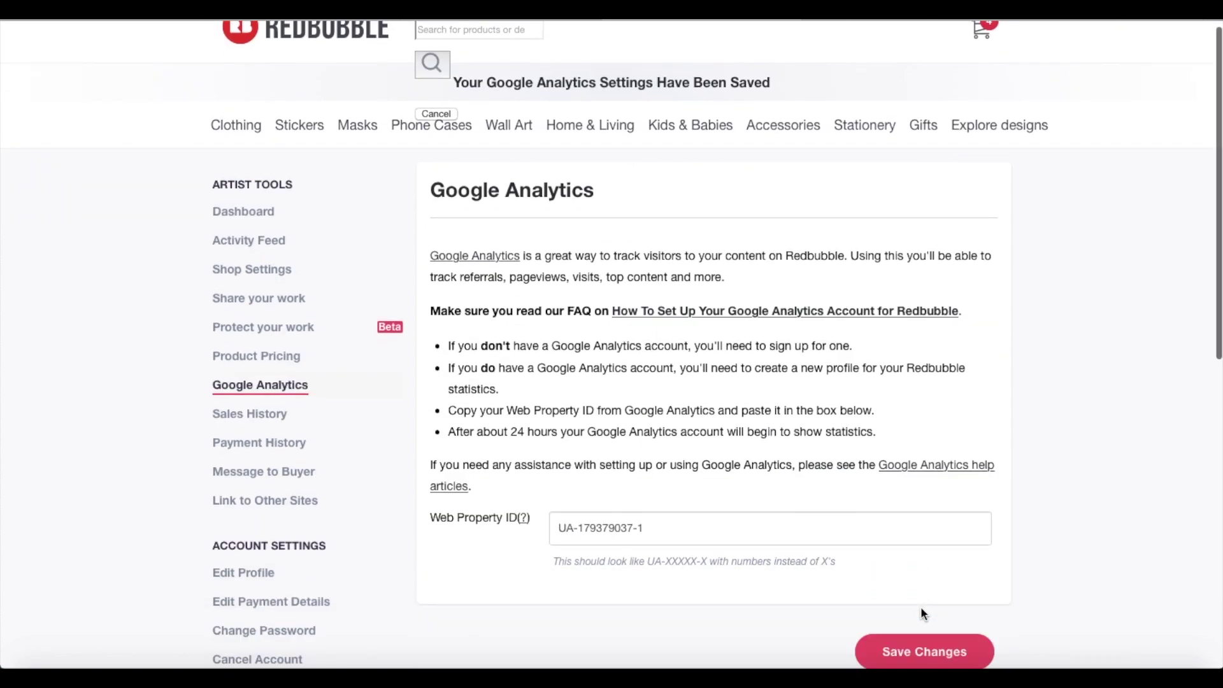
scroll(923, 611, "up", 3)
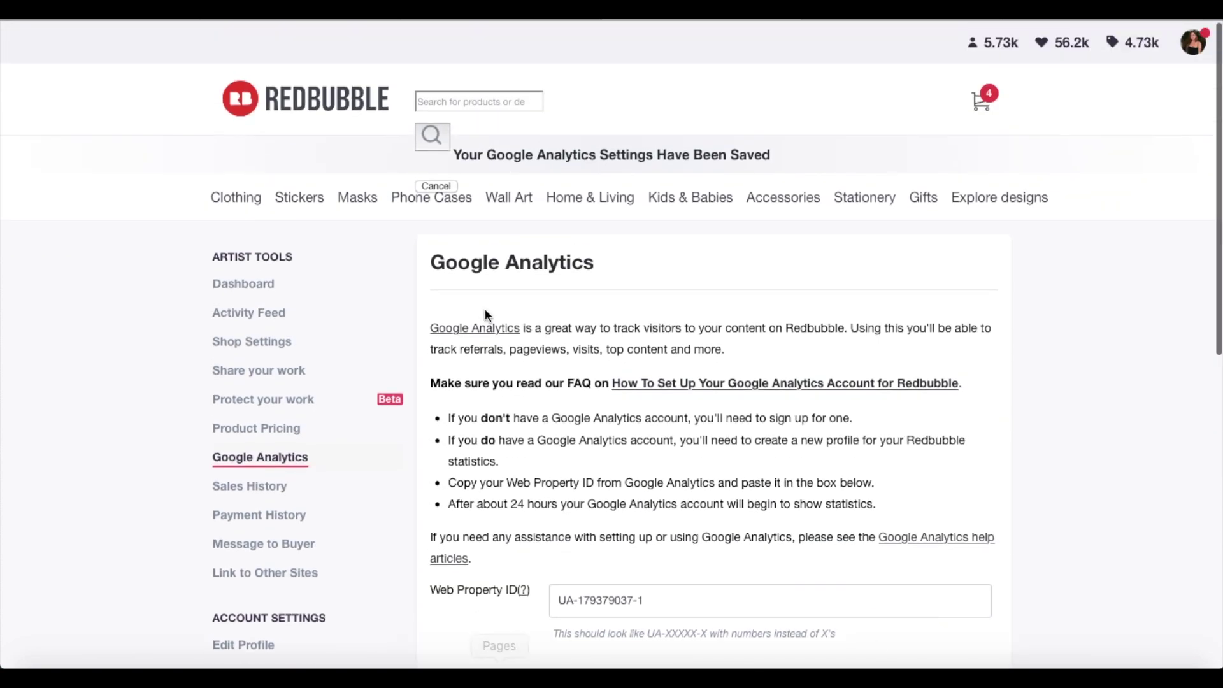
left_click(246, 290)
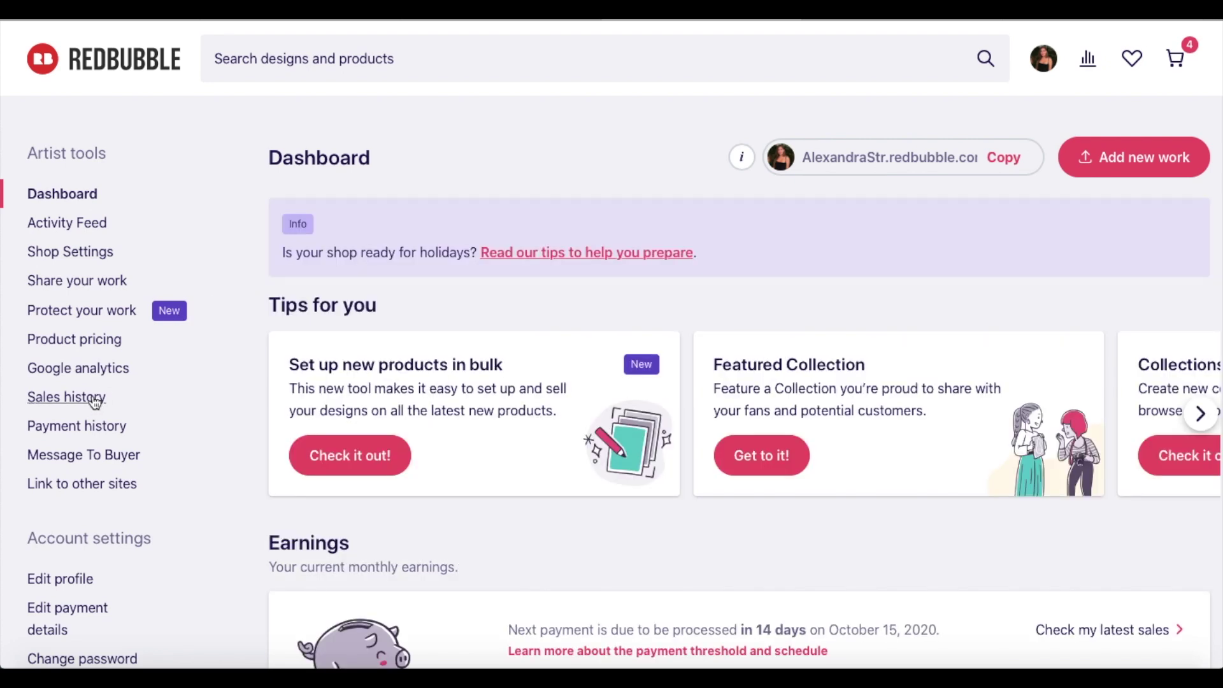
left_click(106, 365)
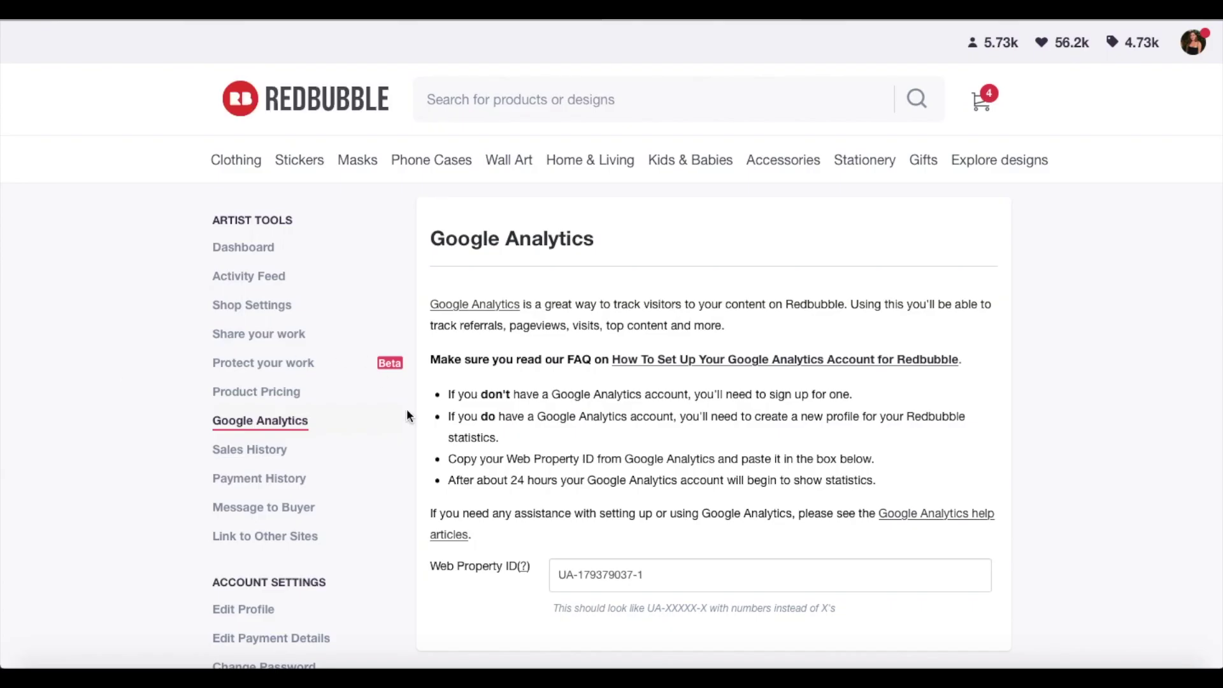
left_click(667, 567)
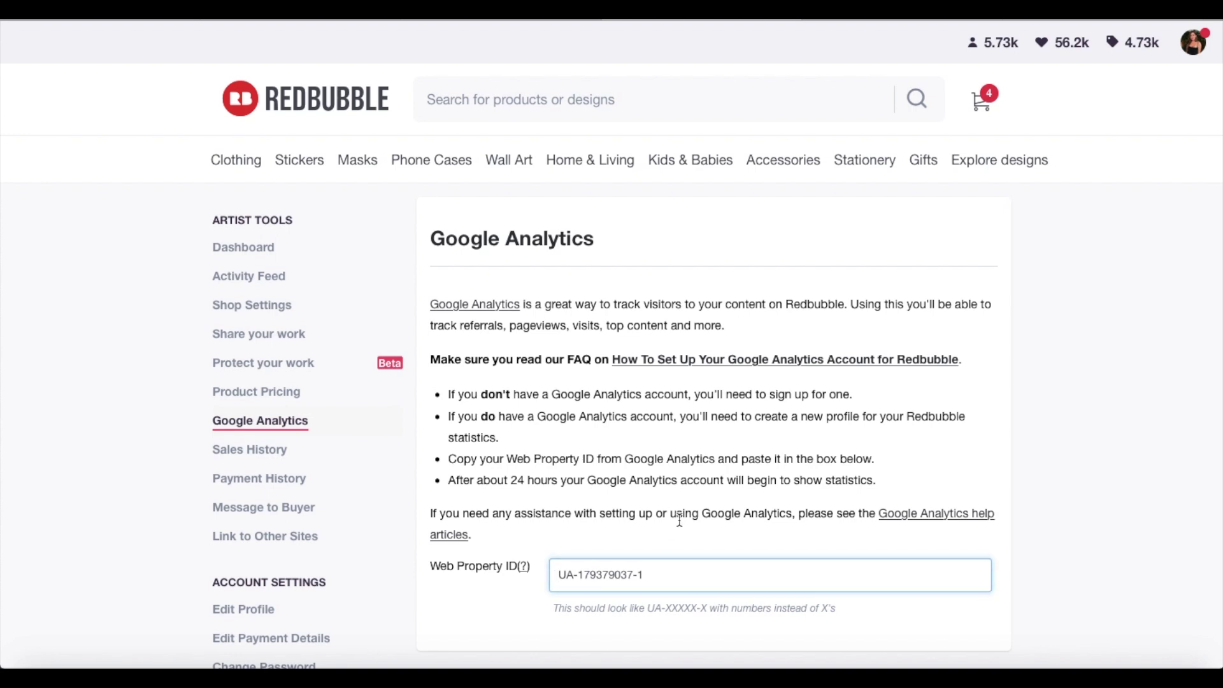
scroll(677, 522, "down", 2)
scroll(679, 521, "up", 1)
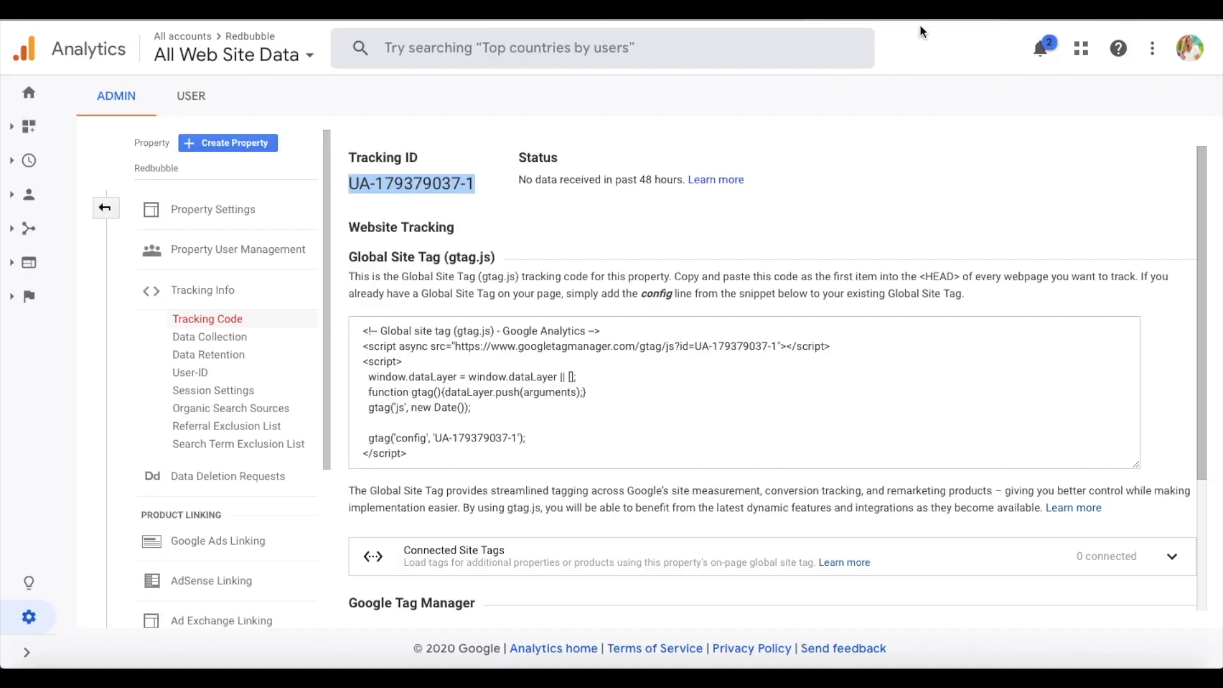
Show the Redbubble Web account's Redbubble property and its All Web Site Data view.
left_click(723, 285)
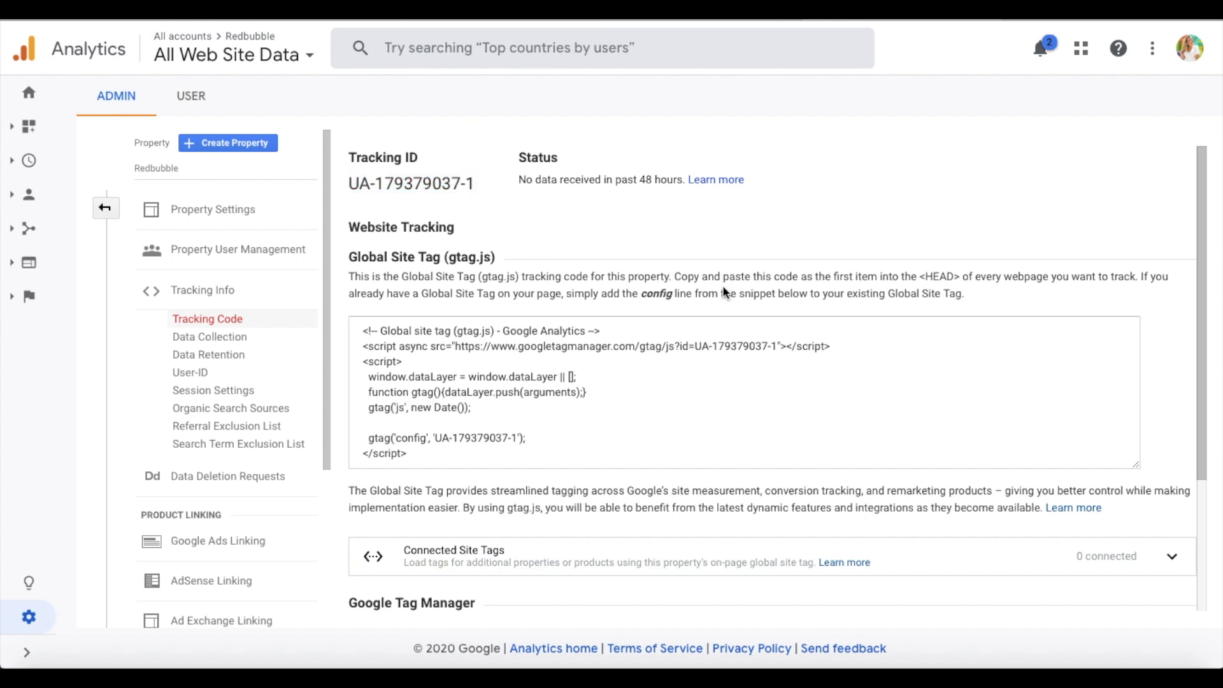
scroll(723, 285, "down", 2)
scroll(654, 495, "down", 2)
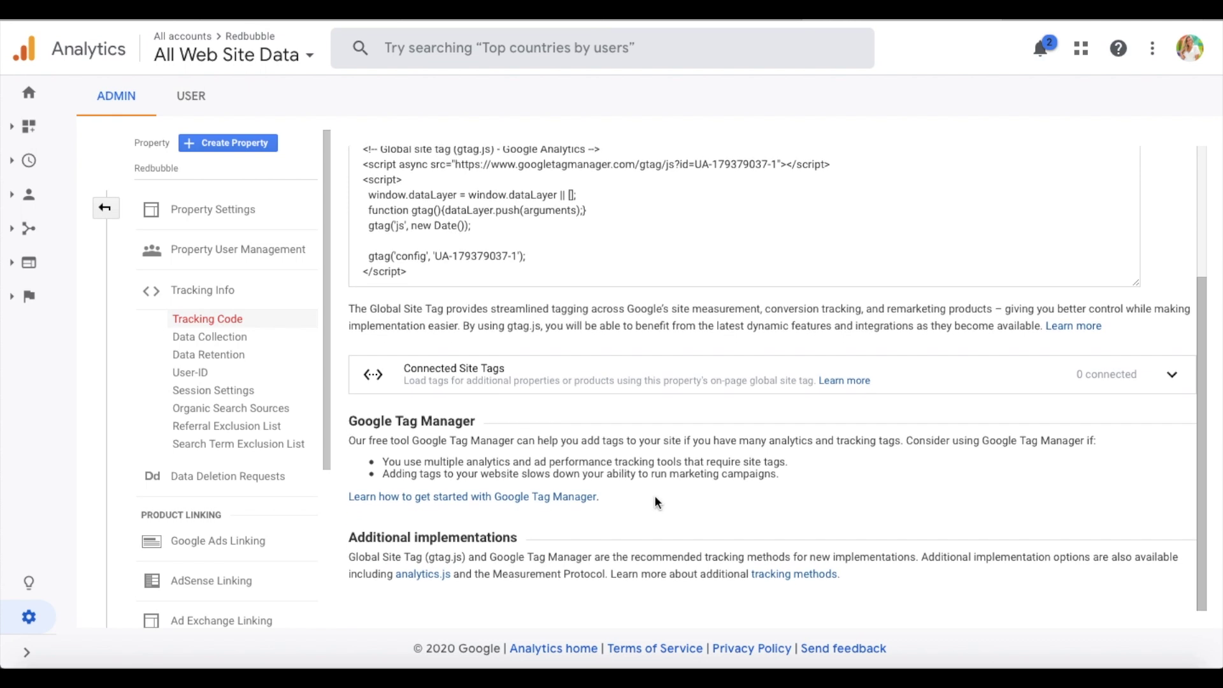
scroll(270, 516, "down", 5)
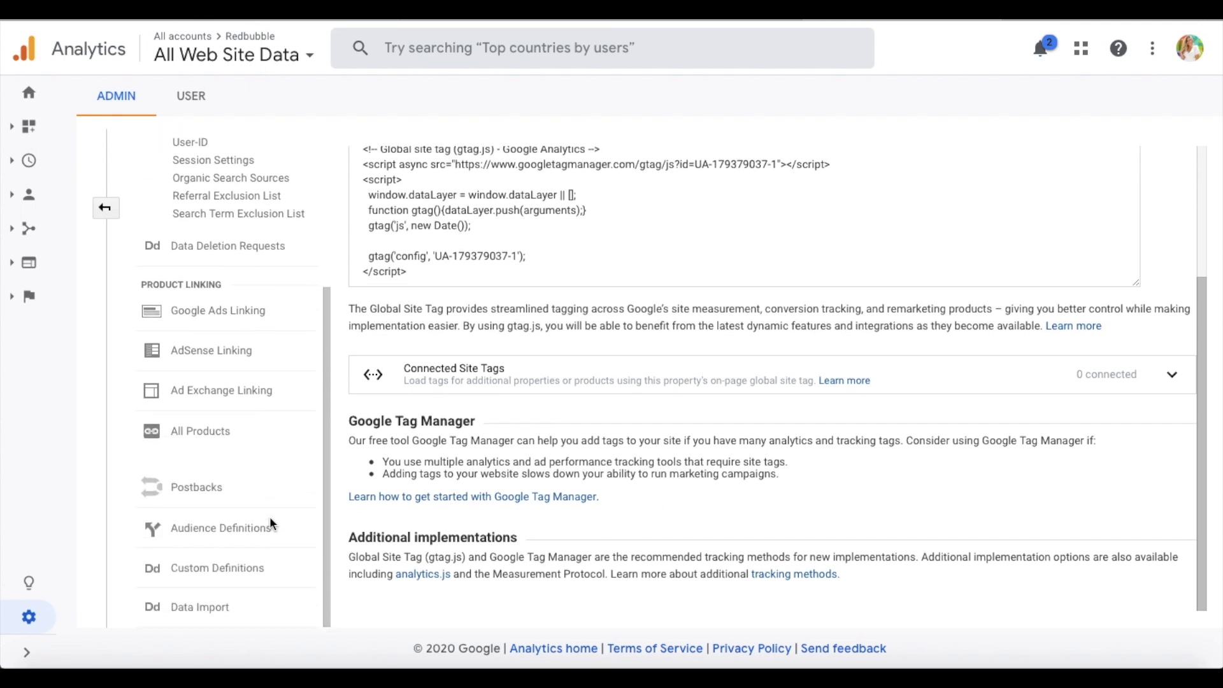
left_click(270, 527)
scroll(273, 524, "up", 4)
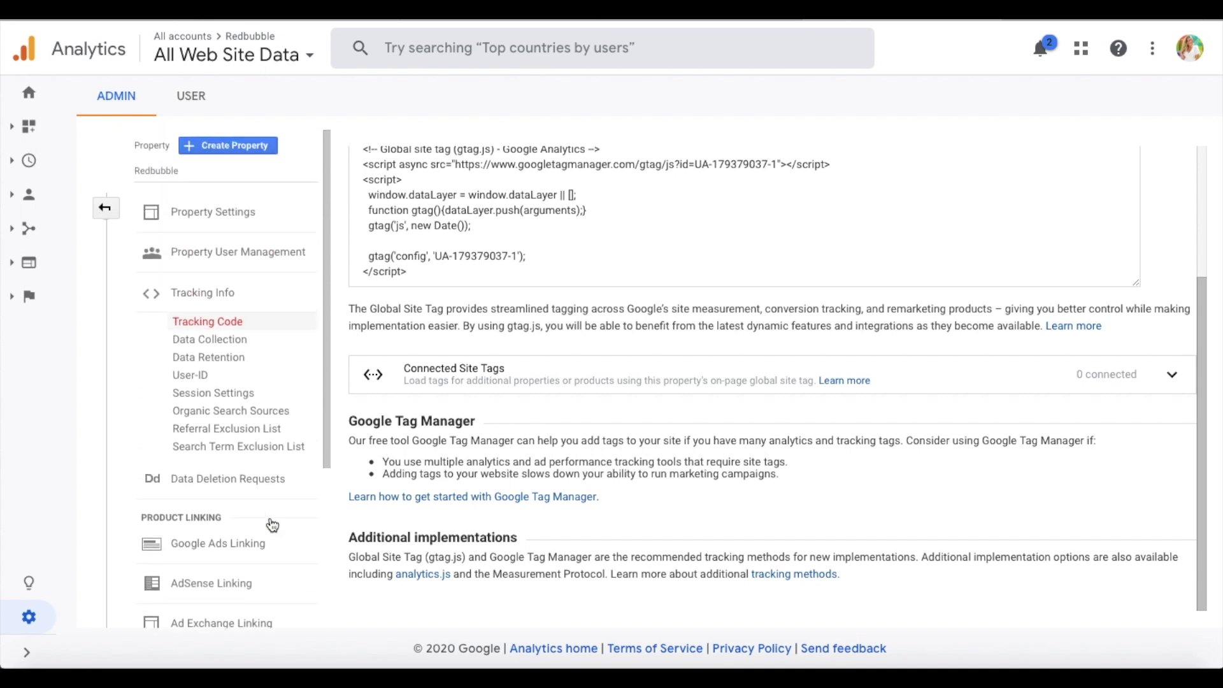
left_click(168, 63)
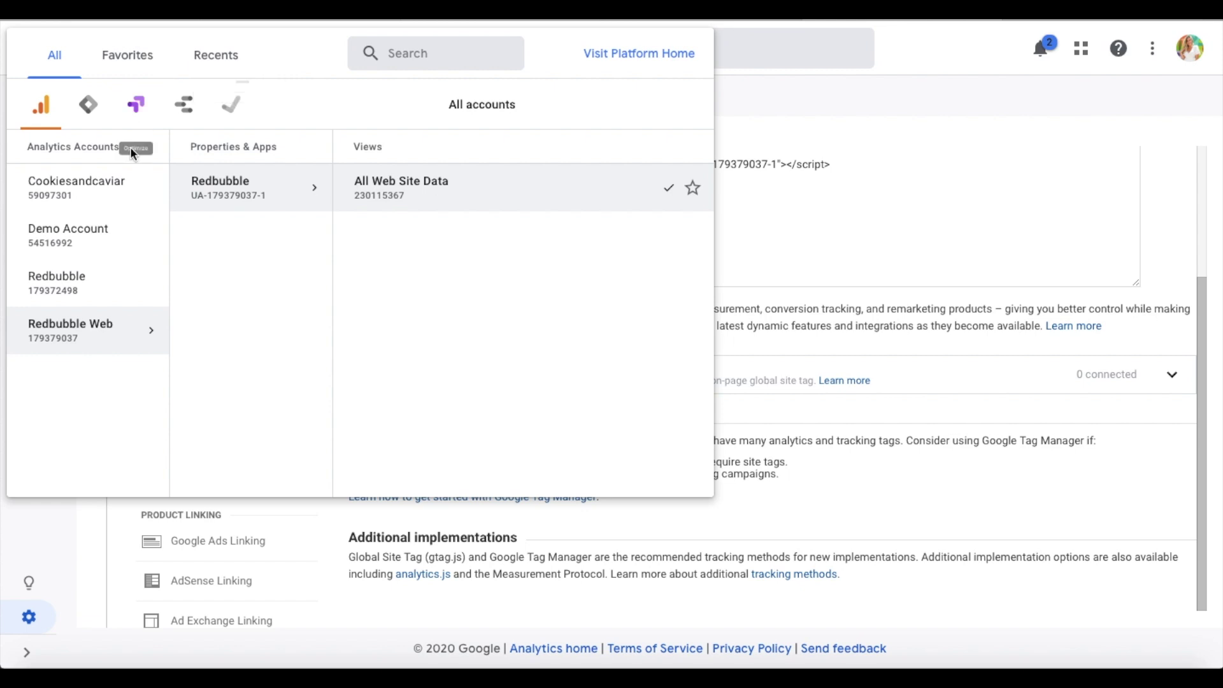
left_click(98, 326)
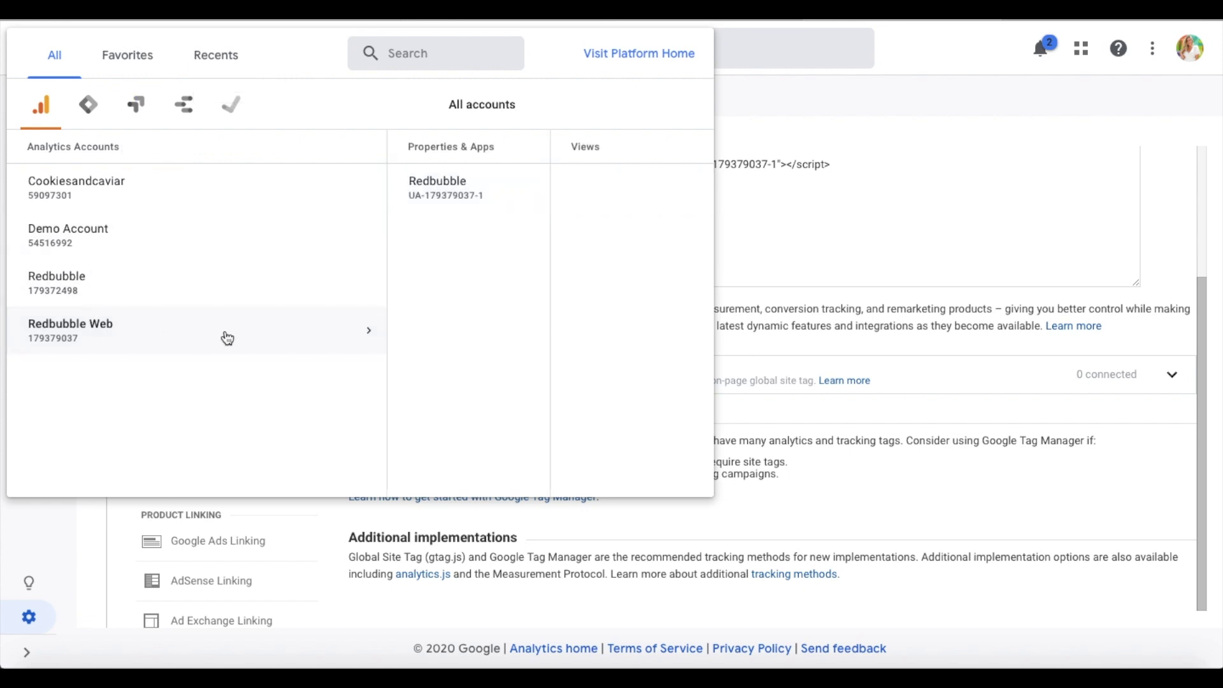
left_click(348, 200)
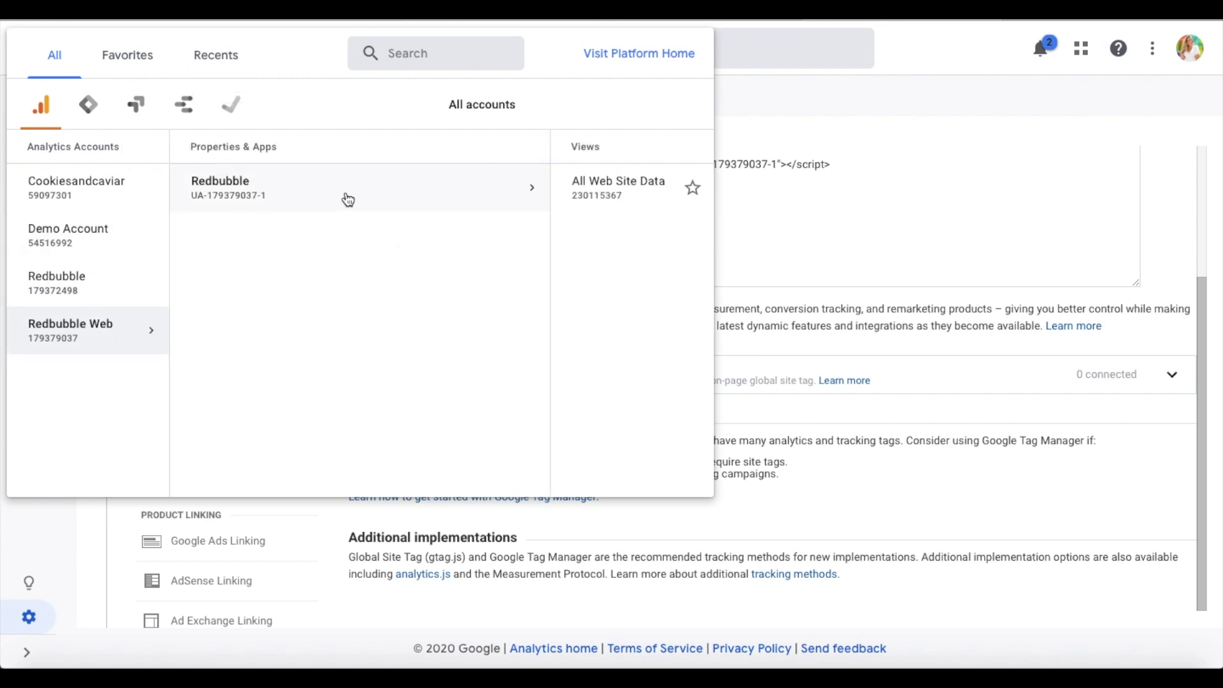